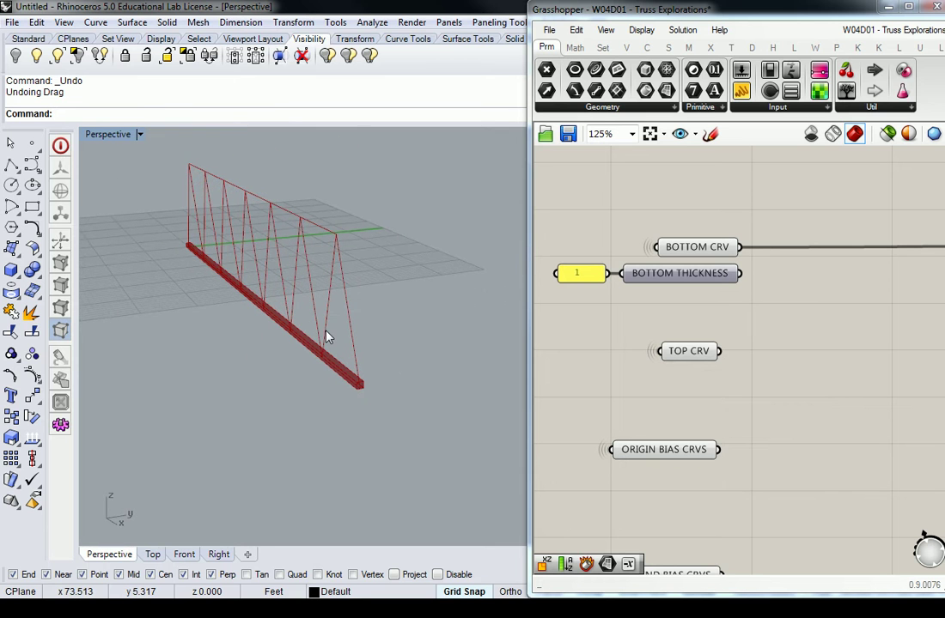
Step: Duplicate the purple bottom beam component group and place the copy directly below the original
{"action": "scroll", "coordinate": [837, 330], "scroll_direction": "down", "scroll_amount": 3}
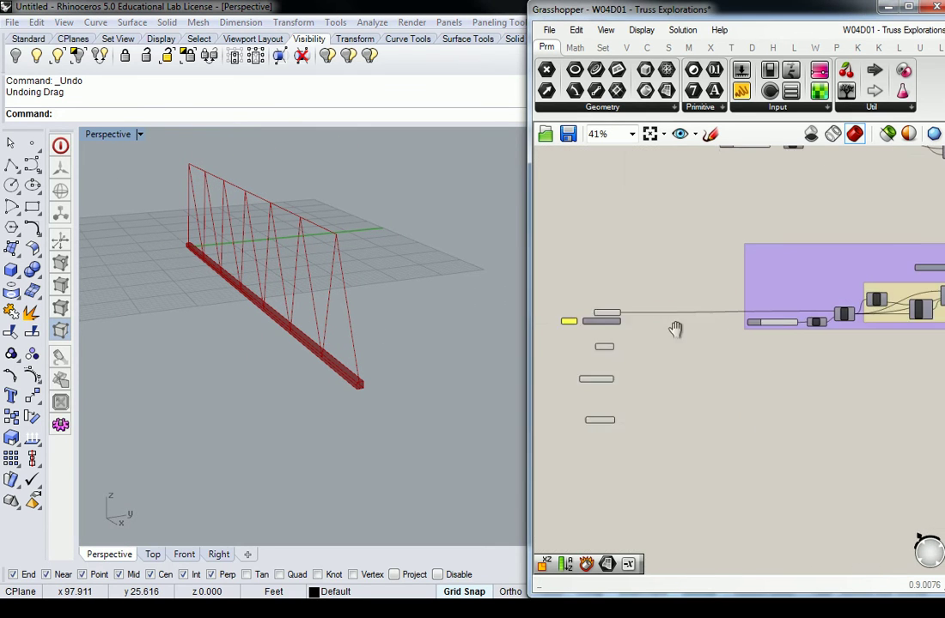
{"action": "scroll", "coordinate": [814, 311], "scroll_direction": "down", "scroll_amount": 2}
{"action": "left_click_drag", "start_coordinate": [902, 232], "coordinate": [628, 332]}
{"action": "key", "text": "ctrl+c"}
{"action": "key", "text": "ctrl+v"}
{"action": "left_click_drag", "start_coordinate": [695, 270], "coordinate": [691, 335]}
Step: Move the TOP CRV, ORIGIN BIAS CRVS and END BIAS CRVS parameters further down the canvas to make room
{"action": "left_click", "coordinate": [582, 323]}
{"action": "right_click_drag", "start_coordinate": [583, 322], "coordinate": [660, 302]}
{"action": "left_click_drag", "start_coordinate": [660, 282], "coordinate": [577, 362]}
{"action": "left_click_drag", "start_coordinate": [628, 310], "coordinate": [627, 359]}
{"action": "left_click", "coordinate": [686, 326]}
Step: Duplicate the value 1 panel with its BOTTOM THICKNESS parameter and place the copy just under TOP CRV
{"action": "scroll", "coordinate": [633, 277], "scroll_direction": "up", "scroll_amount": 5}
{"action": "left_click_drag", "start_coordinate": [559, 240], "coordinate": [639, 441]}
{"action": "scroll", "coordinate": [654, 371], "scroll_direction": "up", "scroll_amount": 2}
Step: Rename the copied thickness parameter under TOP CRV as TOP THICKNESS
{"action": "left_click", "coordinate": [649, 361]}
{"action": "left_click", "coordinate": [642, 375]}
{"action": "right_click", "coordinate": [642, 375]}
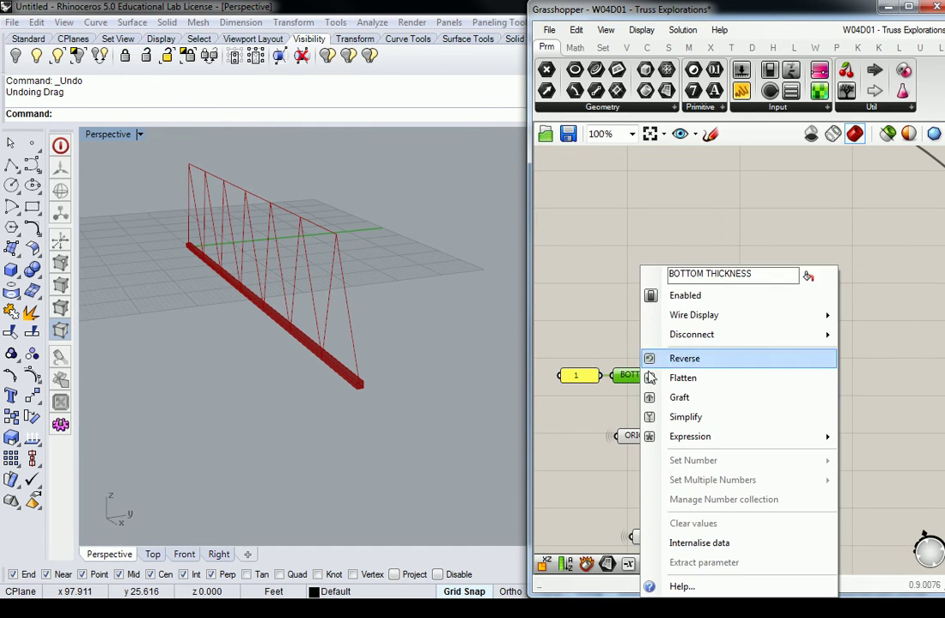
{"action": "left_click_drag", "start_coordinate": [703, 273], "coordinate": [624, 277]}
{"action": "type", "text": "to"}
{"action": "key", "text": "BackSpace"}
{"action": "key", "text": "BackSpace"}
{"action": "type", "text": "TOP"}
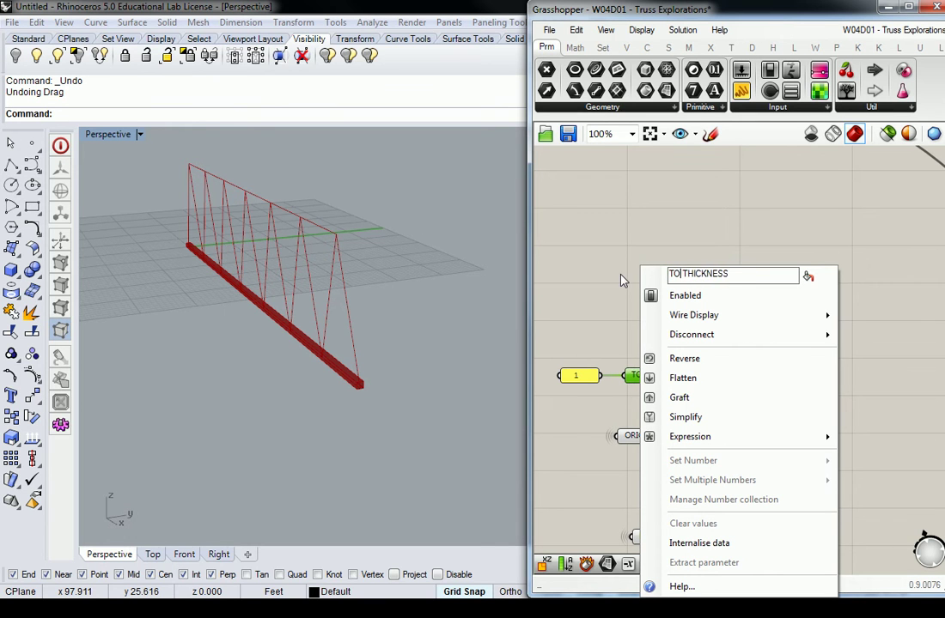
{"action": "key", "text": "Return"}
Step: Connect TOP THICKNESS to the thickness parameter in the lower purple group, replacing its BOTTOM THICKNESS source
{"action": "scroll", "coordinate": [620, 266], "scroll_direction": "down", "scroll_amount": 3}
{"action": "right_click_drag", "start_coordinate": [645, 268], "coordinate": [650, 348]}
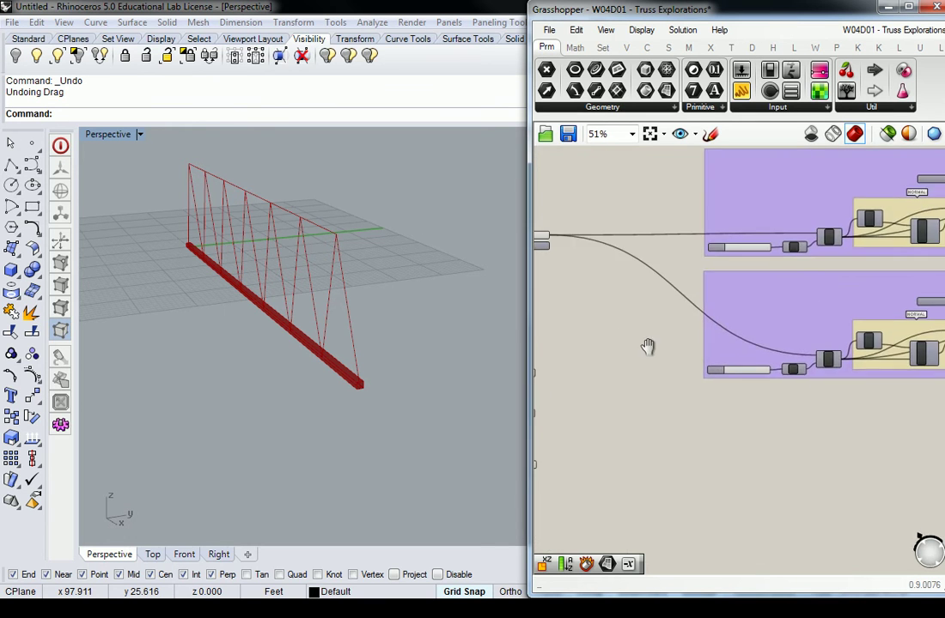
{"action": "scroll", "coordinate": [669, 335], "scroll_direction": "down", "scroll_amount": 2}
{"action": "scroll", "coordinate": [669, 335], "scroll_direction": "up", "scroll_amount": 4}
{"action": "scroll", "coordinate": [653, 322], "scroll_direction": "down", "scroll_amount": 3}
{"action": "scroll", "coordinate": [674, 302], "scroll_direction": "up", "scroll_amount": 3}
{"action": "scroll", "coordinate": [674, 303], "scroll_direction": "up", "scroll_amount": 2}
{"action": "left_click", "coordinate": [658, 275]}
{"action": "scroll", "coordinate": [705, 310], "scroll_direction": "down", "scroll_amount": 2}
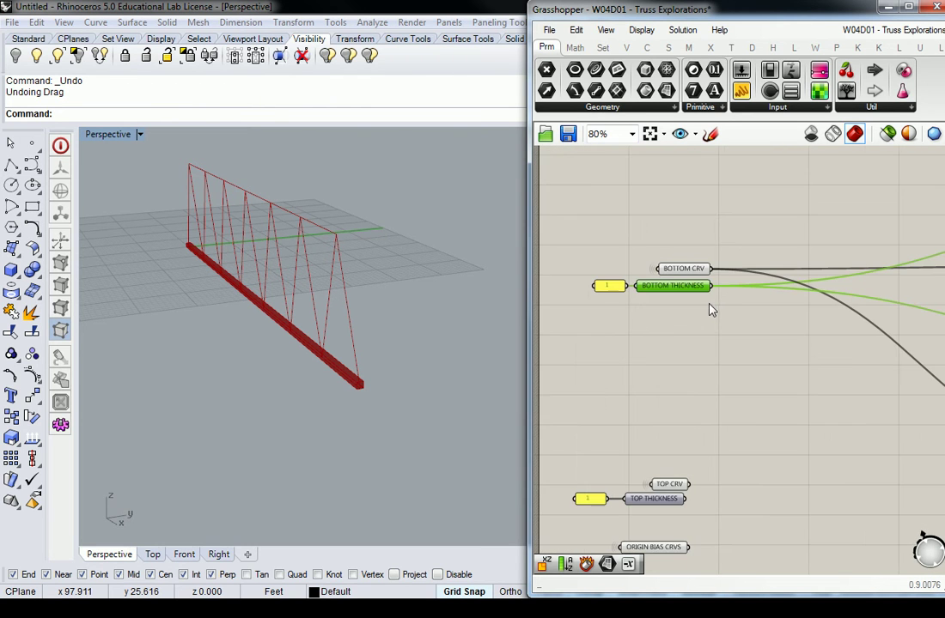
{"action": "scroll", "coordinate": [745, 307], "scroll_direction": "down", "scroll_amount": 3}
{"action": "right_click_drag", "start_coordinate": [755, 302], "coordinate": [635, 311]}
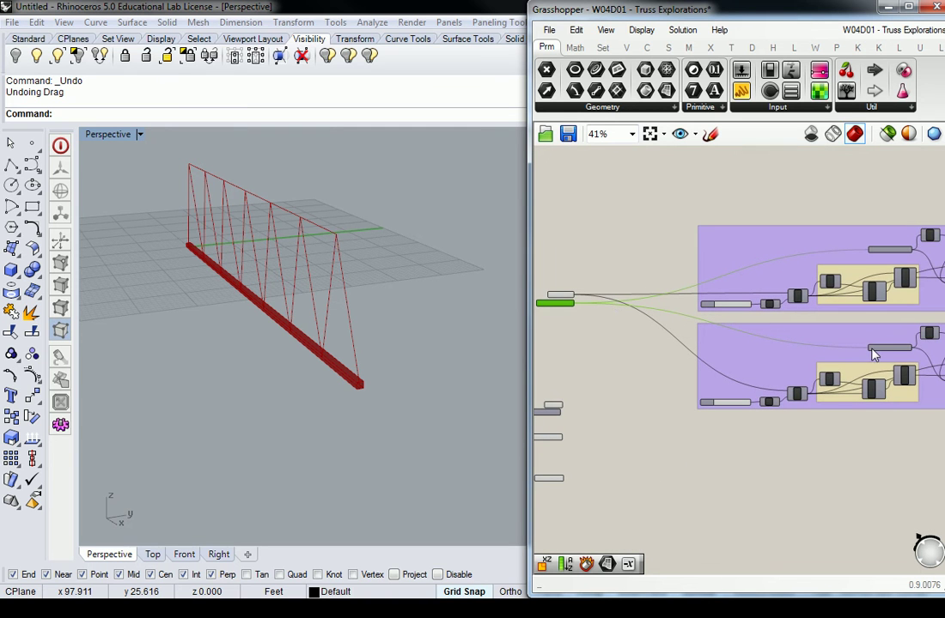
{"action": "right_click_drag", "start_coordinate": [647, 392], "coordinate": [664, 341]}
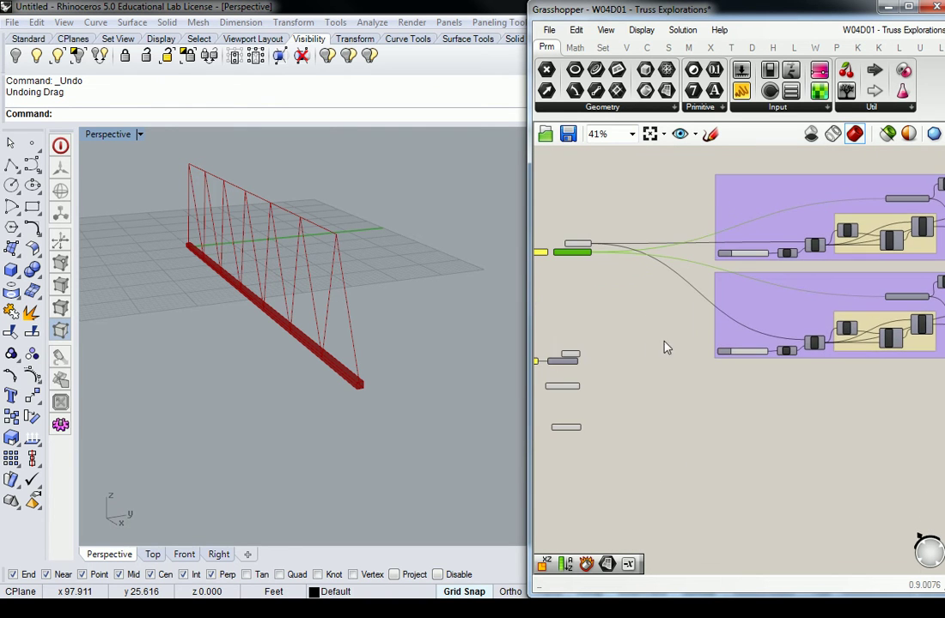
{"action": "left_click_drag", "start_coordinate": [579, 360], "coordinate": [885, 297]}
{"action": "left_click", "coordinate": [600, 356]}
{"action": "scroll", "coordinate": [576, 360], "scroll_direction": "up", "scroll_amount": 2}
{"action": "left_click", "coordinate": [566, 361]}
{"action": "scroll", "coordinate": [568, 361], "scroll_direction": "down", "scroll_amount": 4}
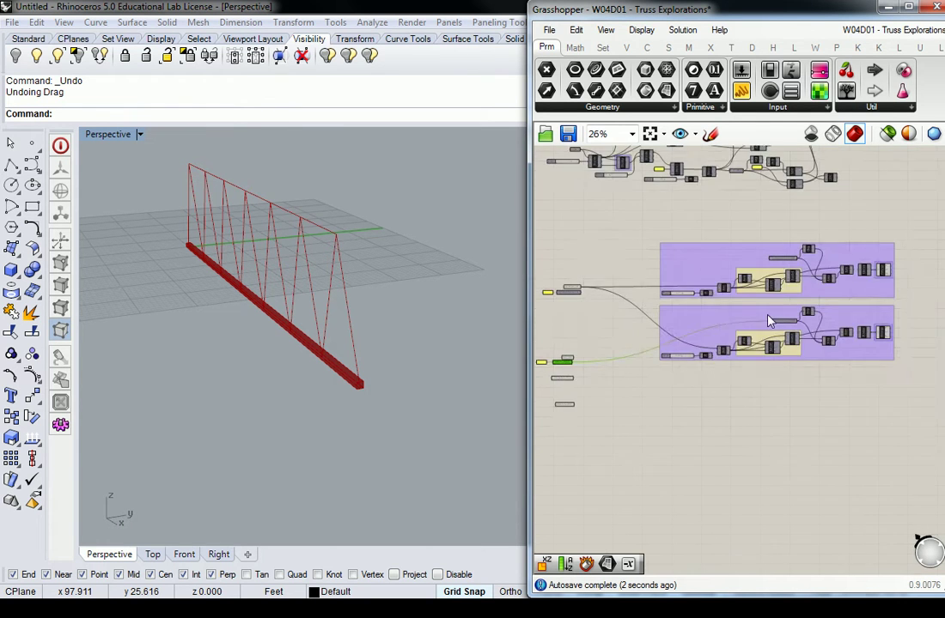
Step: Rename the thickness parameter inside the lower purple group as TOP THICKNESS
{"action": "scroll", "coordinate": [719, 326], "scroll_direction": "up", "scroll_amount": 5}
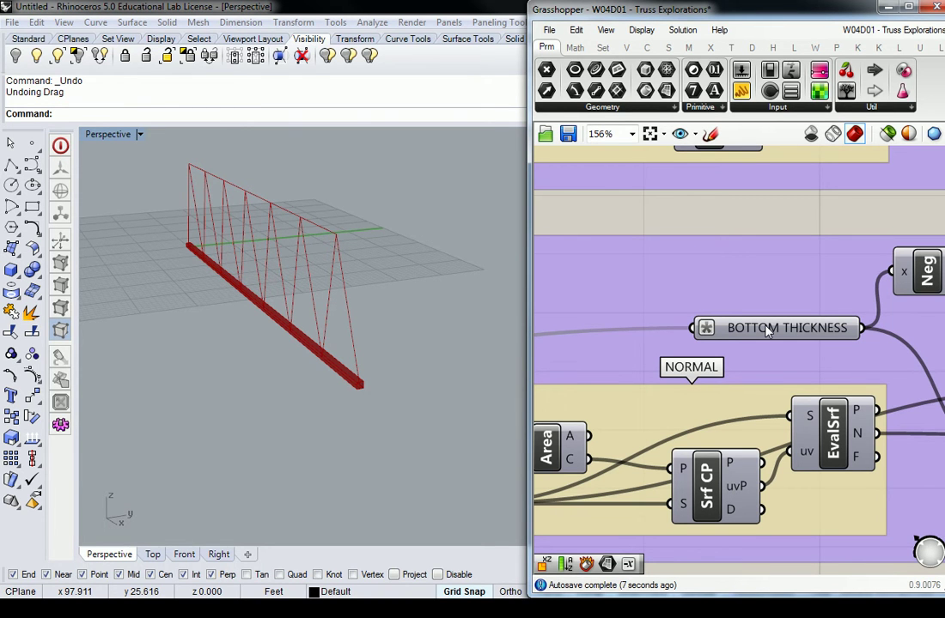
{"action": "right_click", "coordinate": [769, 332]}
{"action": "left_click_drag", "start_coordinate": [827, 274], "coordinate": [724, 266]}
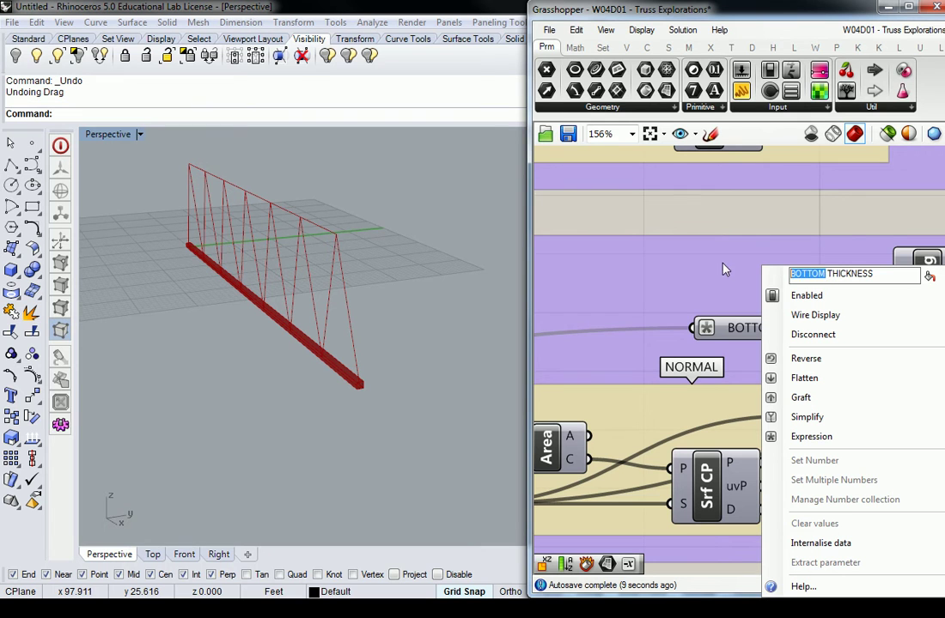
{"action": "type", "text": "TOP"}
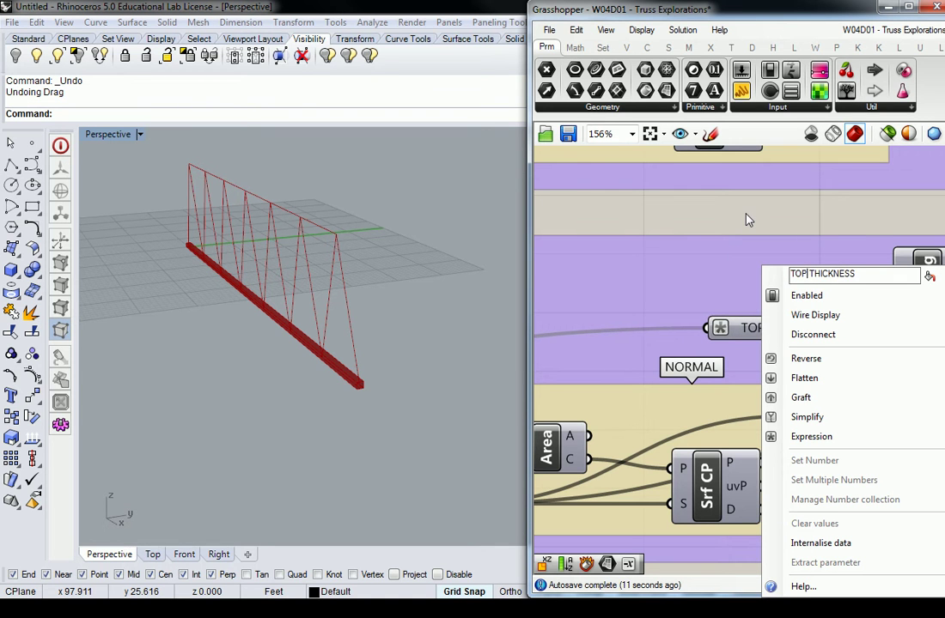
{"action": "key", "text": "Return"}
Step: Connect TOP CRV to the base input of the lower group's Extrude component in place of BOTTOM CRV
{"action": "scroll", "coordinate": [744, 217], "scroll_direction": "down", "scroll_amount": 6}
{"action": "right_click_drag", "start_coordinate": [617, 276], "coordinate": [750, 294]}
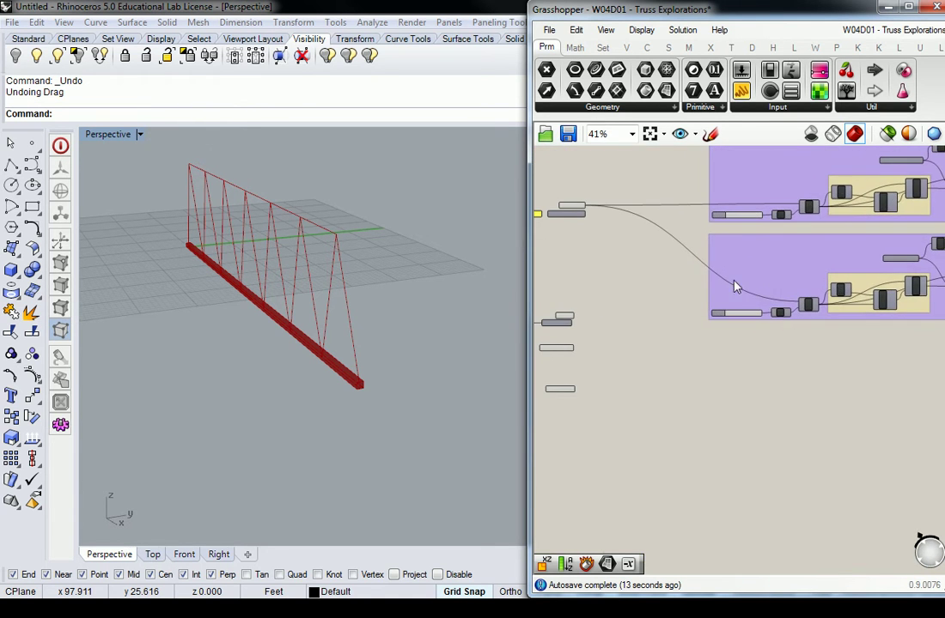
{"action": "scroll", "coordinate": [617, 228], "scroll_direction": "up", "scroll_amount": 3}
{"action": "left_click", "coordinate": [632, 205]}
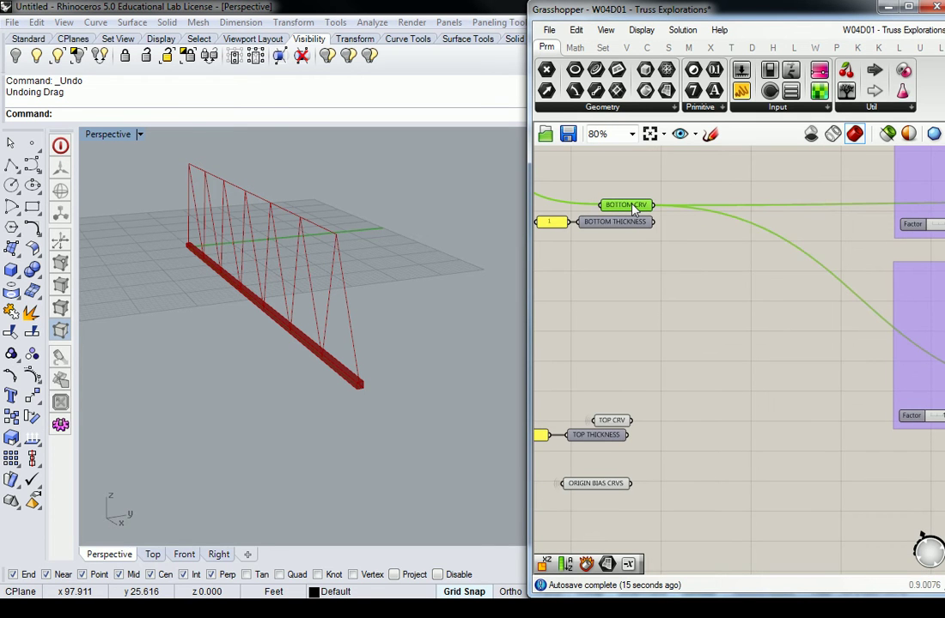
{"action": "right_click_drag", "start_coordinate": [822, 339], "coordinate": [624, 265]}
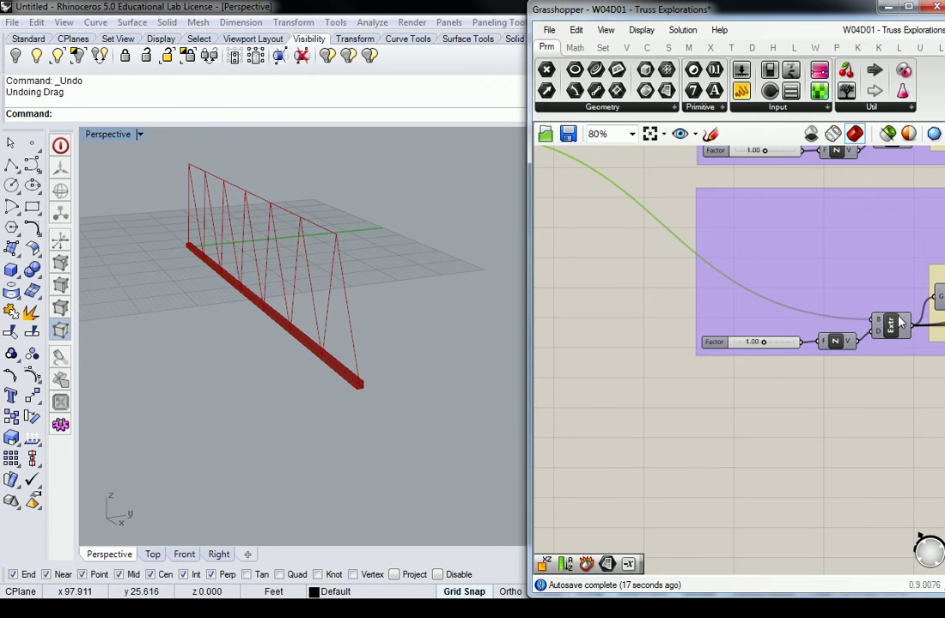
{"action": "scroll", "coordinate": [889, 316], "scroll_direction": "down", "scroll_amount": 2}
{"action": "left_click", "coordinate": [679, 304]}
{"action": "right_click_drag", "start_coordinate": [678, 304], "coordinate": [618, 304]}
{"action": "scroll", "coordinate": [552, 319], "scroll_direction": "up", "scroll_amount": 1}
{"action": "right_click_drag", "start_coordinate": [552, 320], "coordinate": [593, 312]}
{"action": "left_click_drag", "start_coordinate": [582, 330], "coordinate": [896, 306]}
{"action": "right_click_drag", "start_coordinate": [498, 324], "coordinate": [389, 279]}
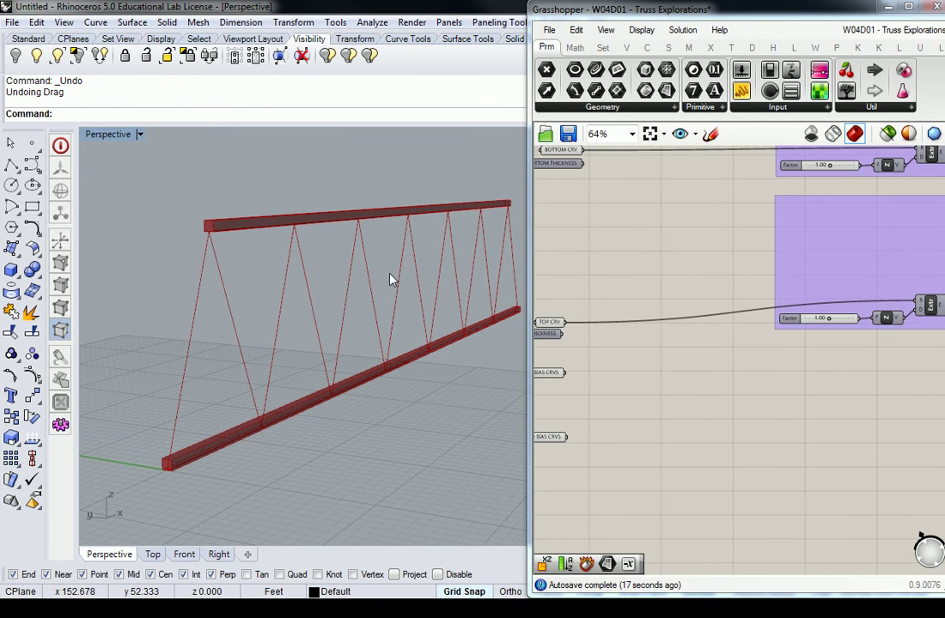
Step: Move ORIGIN BIAS CRVS and END BIAS CRVS down below the top curve inputs and space them further apart
{"action": "scroll", "coordinate": [654, 276], "scroll_direction": "down", "scroll_amount": 3}
{"action": "left_click_drag", "start_coordinate": [668, 310], "coordinate": [584, 379]}
{"action": "left_click_drag", "start_coordinate": [629, 319], "coordinate": [631, 359]}
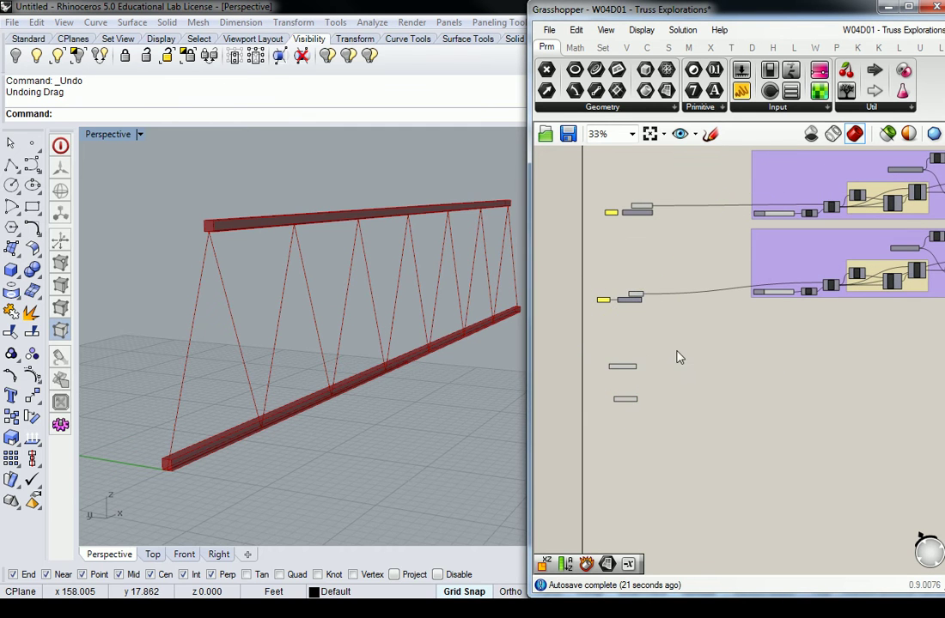
{"action": "scroll", "coordinate": [669, 357], "scroll_direction": "up", "scroll_amount": 5}
{"action": "left_click", "coordinate": [697, 419]}
{"action": "left_click_drag", "start_coordinate": [698, 420], "coordinate": [695, 473]}
{"action": "scroll", "coordinate": [759, 346], "scroll_direction": "down", "scroll_amount": 3}
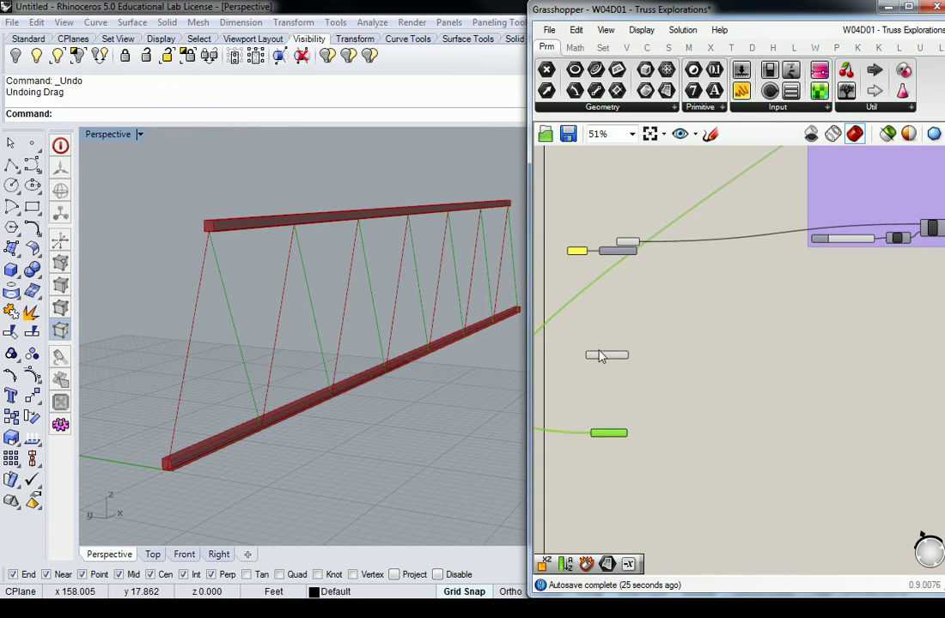
{"action": "left_click_drag", "start_coordinate": [600, 355], "coordinate": [614, 348]}
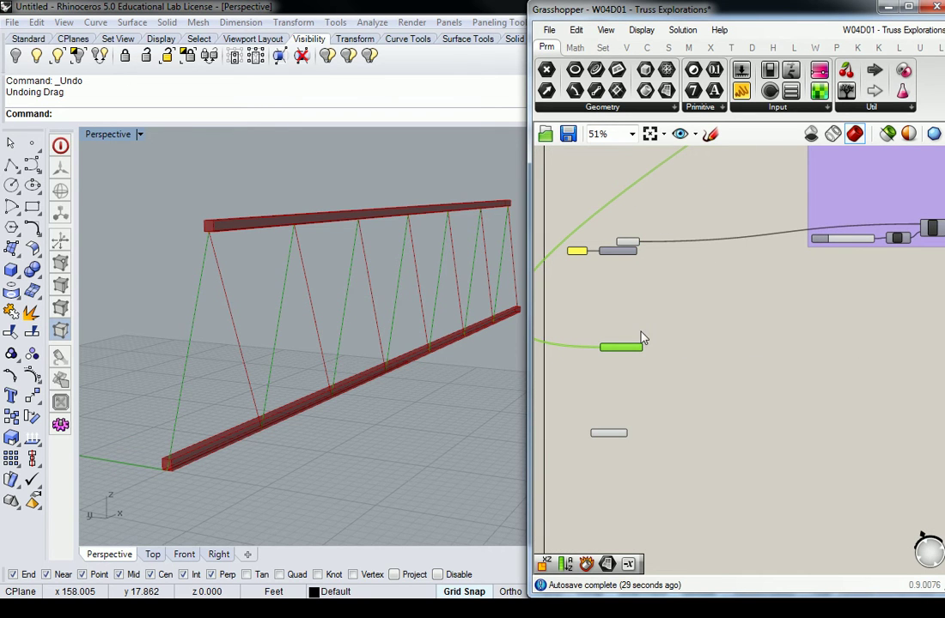
Step: Examine where the origin bias curves meet the ends of the bottom and top beams
{"action": "scroll", "coordinate": [640, 328], "scroll_direction": "up", "scroll_amount": 3}
{"action": "scroll", "coordinate": [371, 374], "scroll_direction": "up", "scroll_amount": 4}
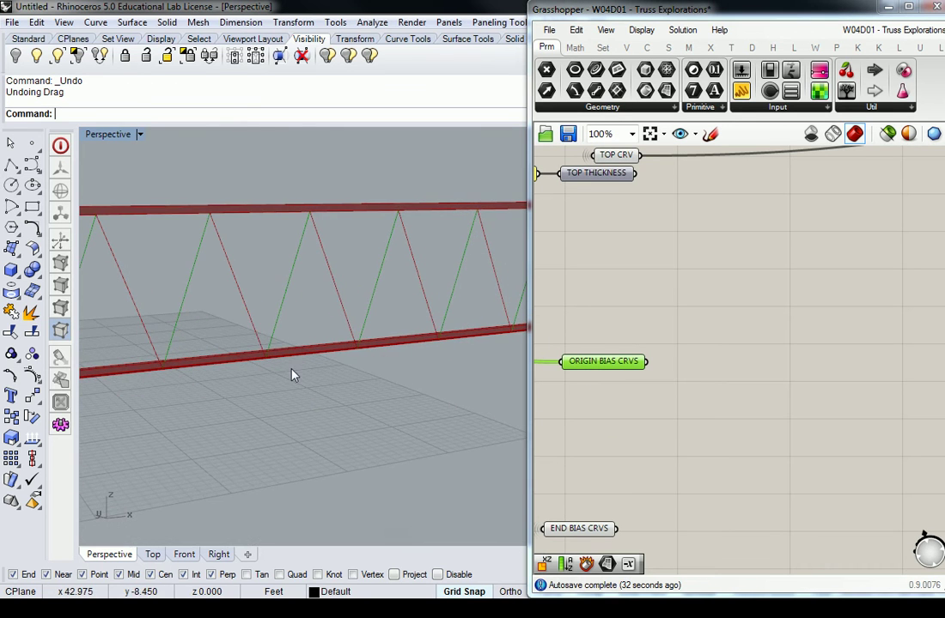
{"action": "scroll", "coordinate": [243, 296], "scroll_direction": "up", "scroll_amount": 5}
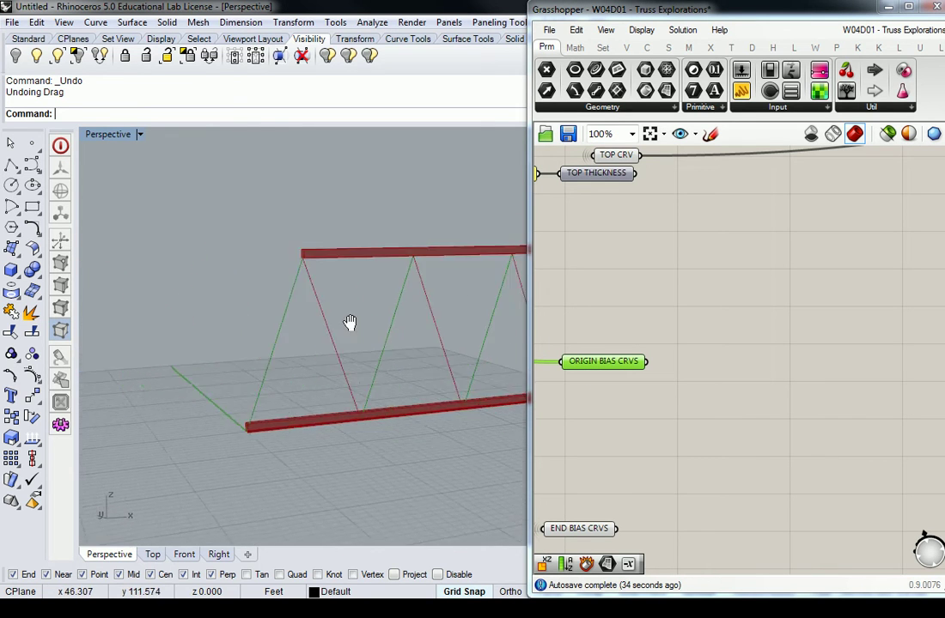
{"action": "scroll", "coordinate": [227, 444], "scroll_direction": "up", "scroll_amount": 2}
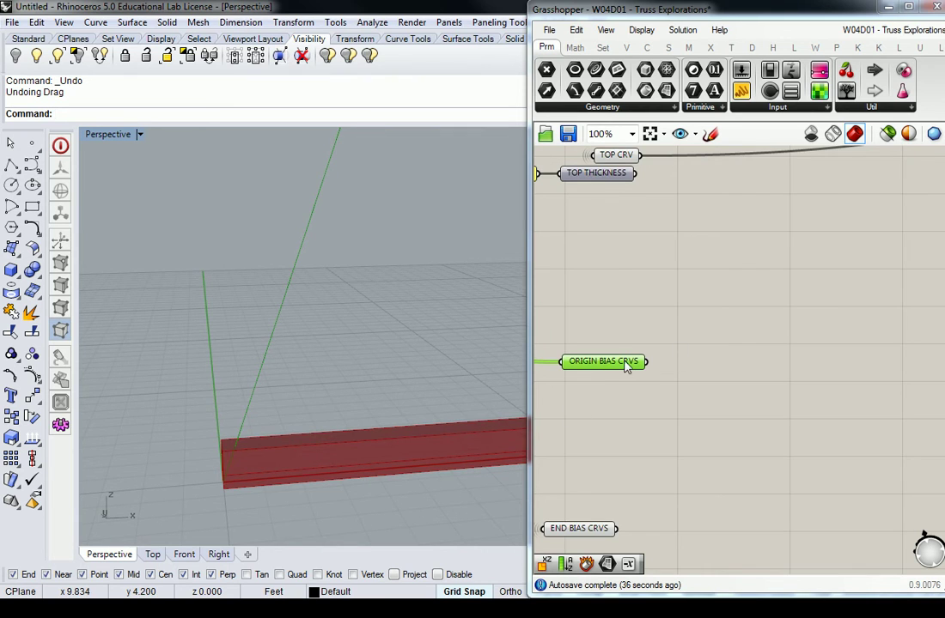
{"action": "scroll", "coordinate": [228, 488], "scroll_direction": "up", "scroll_amount": 2}
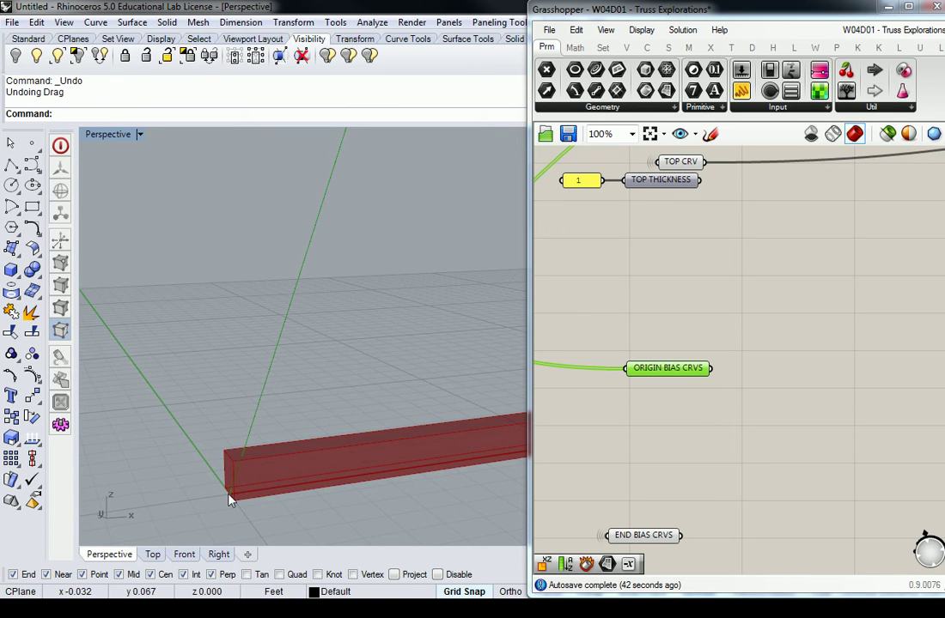
{"action": "right_click_drag", "start_coordinate": [228, 494], "coordinate": [268, 462]}
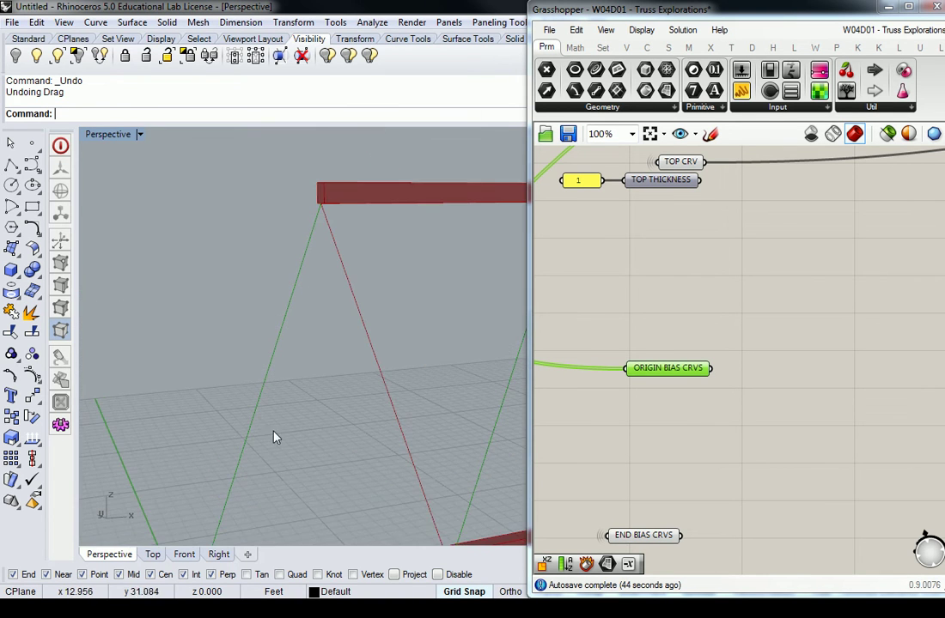
{"action": "right_click_drag", "start_coordinate": [332, 194], "coordinate": [368, 244]}
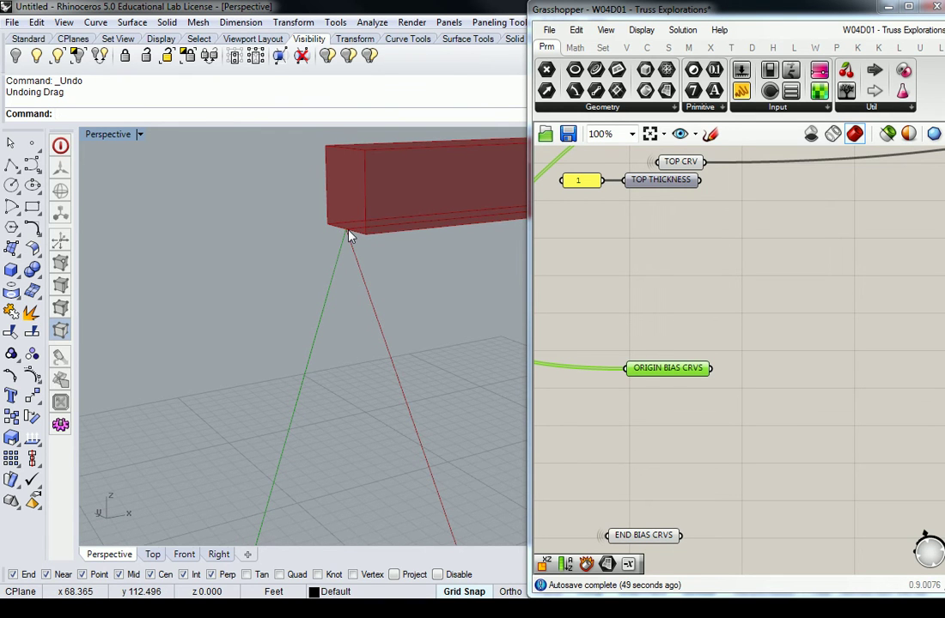
Step: Move the Factor slider in the top beam group away from the Unit Z component to open a gap
{"action": "left_click", "coordinate": [799, 283]}
{"action": "scroll", "coordinate": [713, 268], "scroll_direction": "down", "scroll_amount": 4}
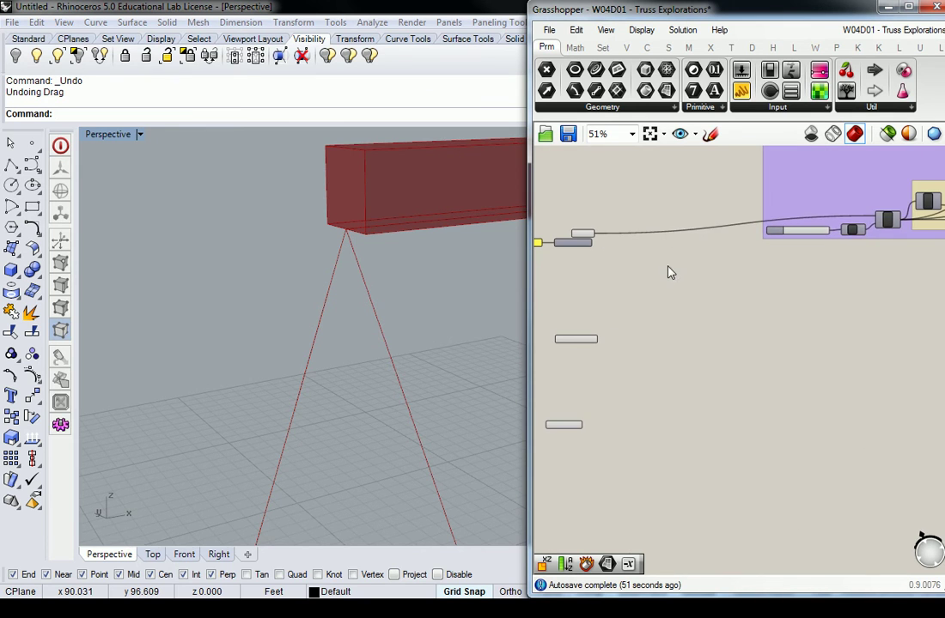
{"action": "right_click_drag", "start_coordinate": [862, 261], "coordinate": [776, 295]}
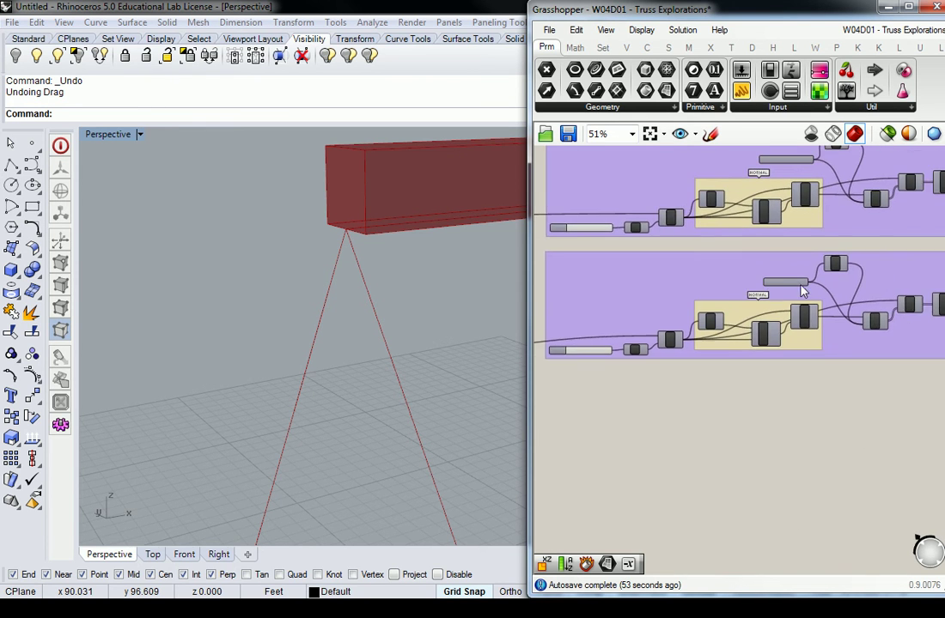
{"action": "scroll", "coordinate": [777, 294], "scroll_direction": "up", "scroll_amount": 4}
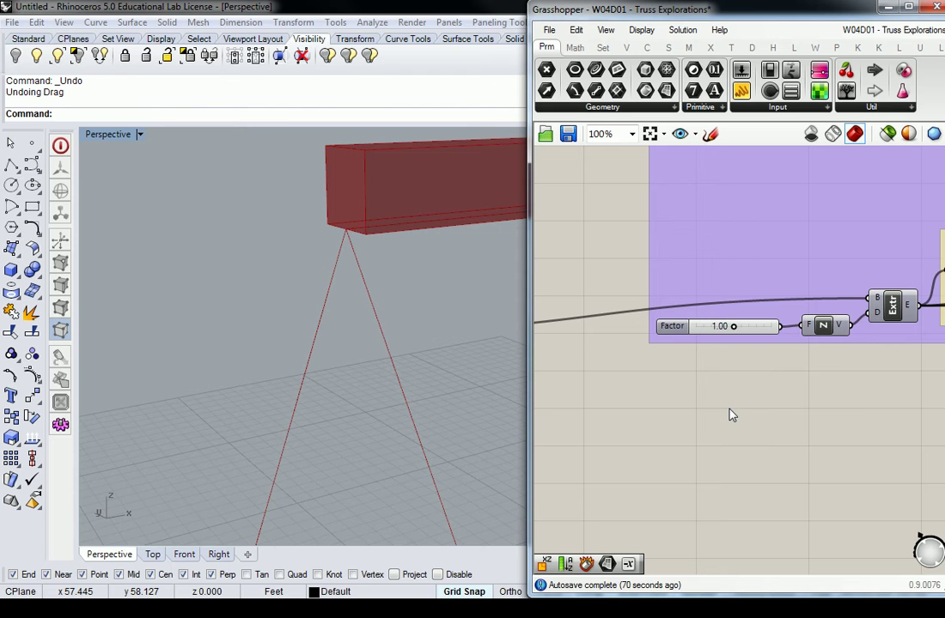
{"action": "left_click_drag", "start_coordinate": [695, 328], "coordinate": [655, 326]}
{"action": "left_click", "coordinate": [807, 392]}
Step: Insert a Negative component between the 1.00 slider and the Unit Z factor input in the top beam group
{"action": "left_click", "coordinate": [575, 47]}
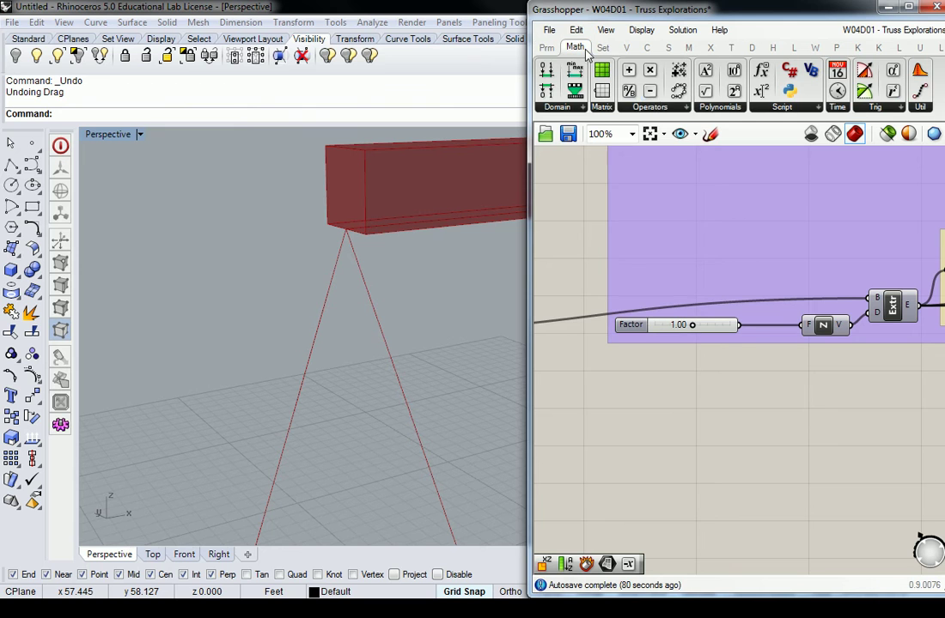
{"action": "left_click", "coordinate": [667, 109]}
{"action": "left_click", "coordinate": [769, 153]}
{"action": "left_click", "coordinate": [777, 334]}
{"action": "left_click_drag", "start_coordinate": [730, 328], "coordinate": [676, 329]}
{"action": "left_click_drag", "start_coordinate": [777, 334], "coordinate": [750, 327]}
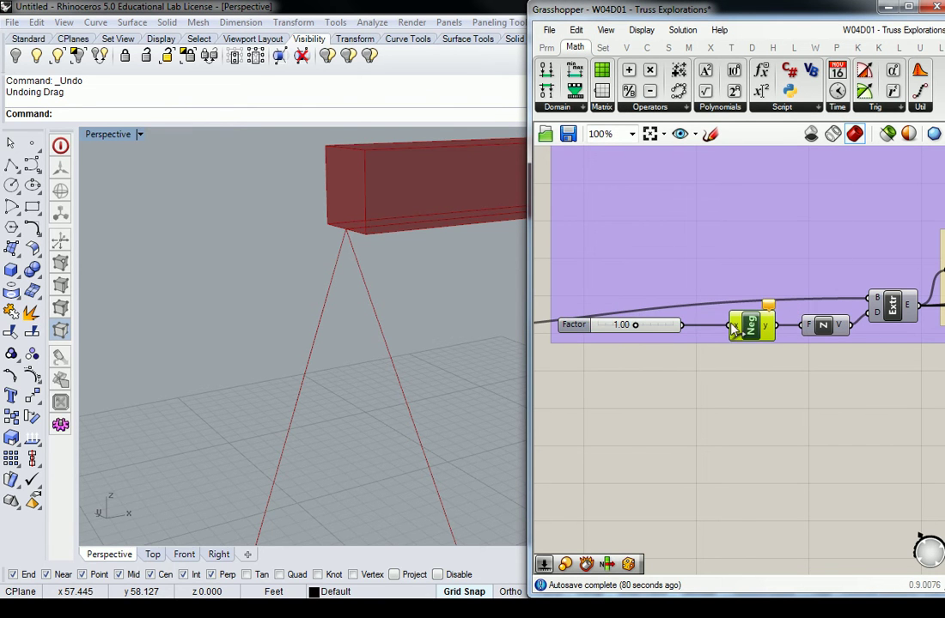
{"action": "left_click_drag", "start_coordinate": [683, 326], "coordinate": [732, 326]}
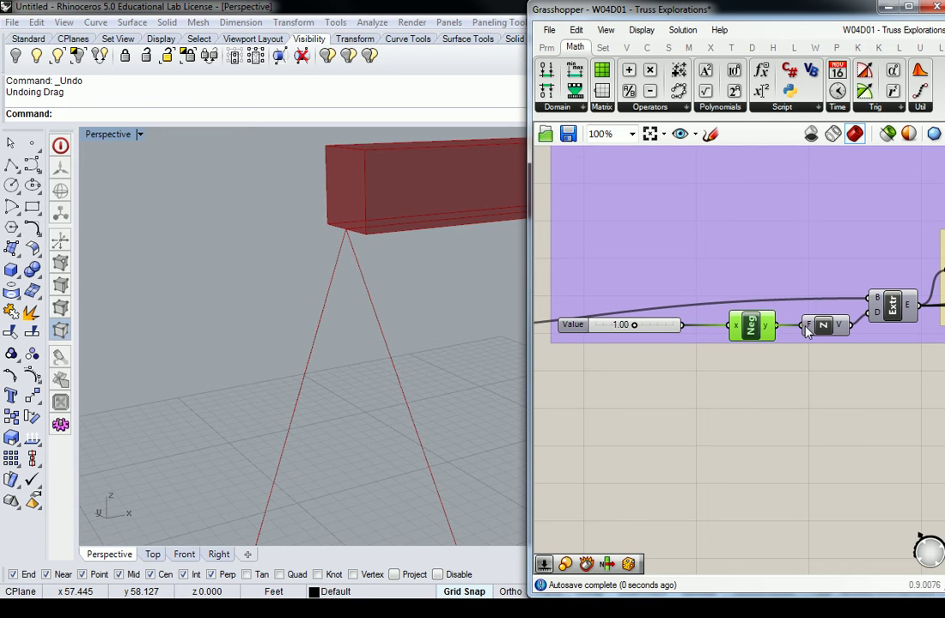
Step: Inspect from several angles how the diagonal curves meet the top and bottom beams
{"action": "right_click_drag", "start_coordinate": [400, 299], "coordinate": [325, 335]}
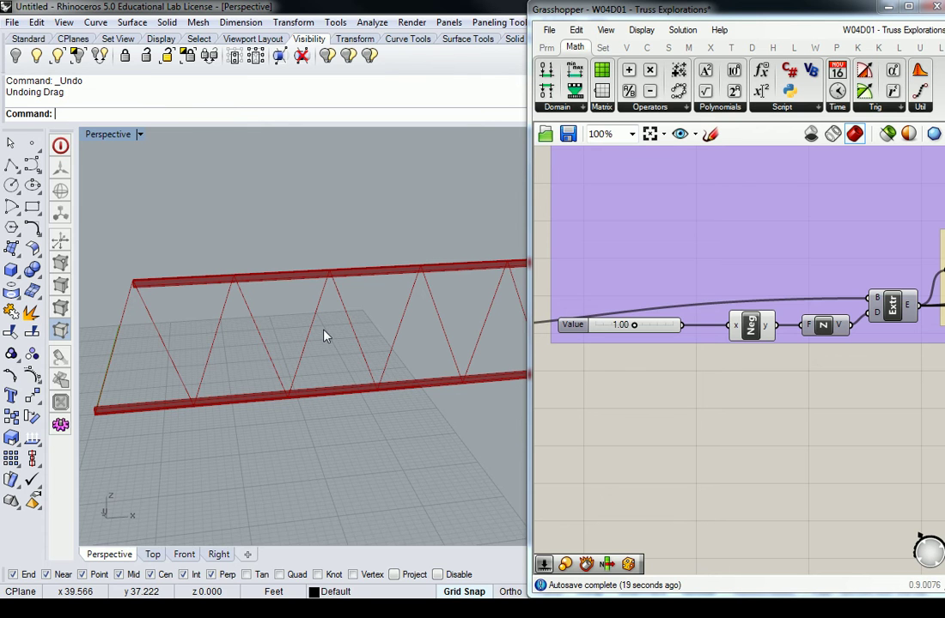
{"action": "right_click_drag", "start_coordinate": [146, 300], "coordinate": [346, 231], "text": "shift"}
{"action": "scroll", "coordinate": [204, 274], "scroll_direction": "up", "scroll_amount": 6}
{"action": "right_click_drag", "start_coordinate": [407, 266], "coordinate": [346, 238], "text": "shift"}
{"action": "scroll", "coordinate": [346, 237], "scroll_direction": "down", "scroll_amount": 4}
{"action": "right_click_drag", "start_coordinate": [362, 297], "coordinate": [319, 310]}
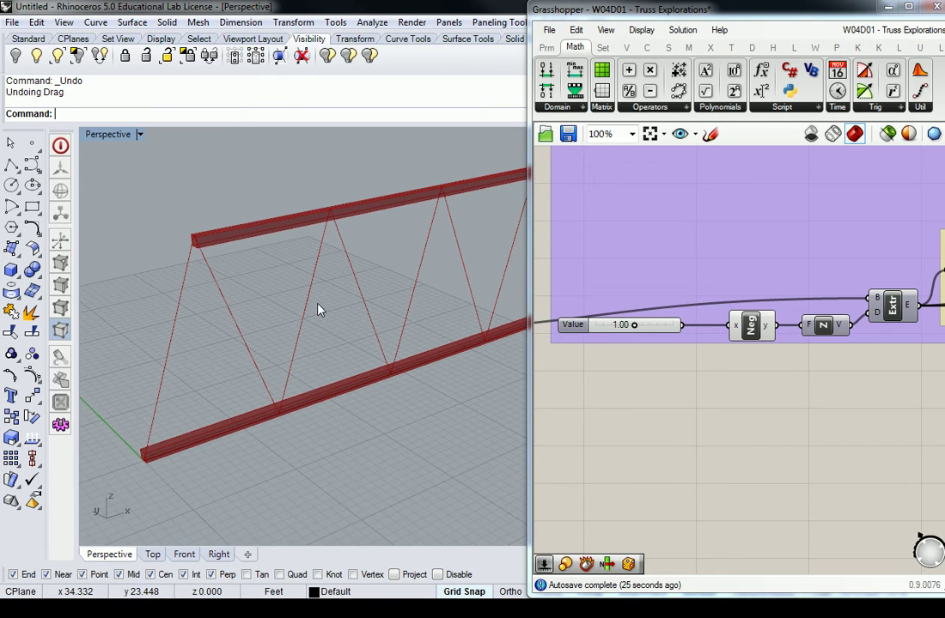
{"action": "right_click_drag", "start_coordinate": [218, 384], "coordinate": [230, 354]}
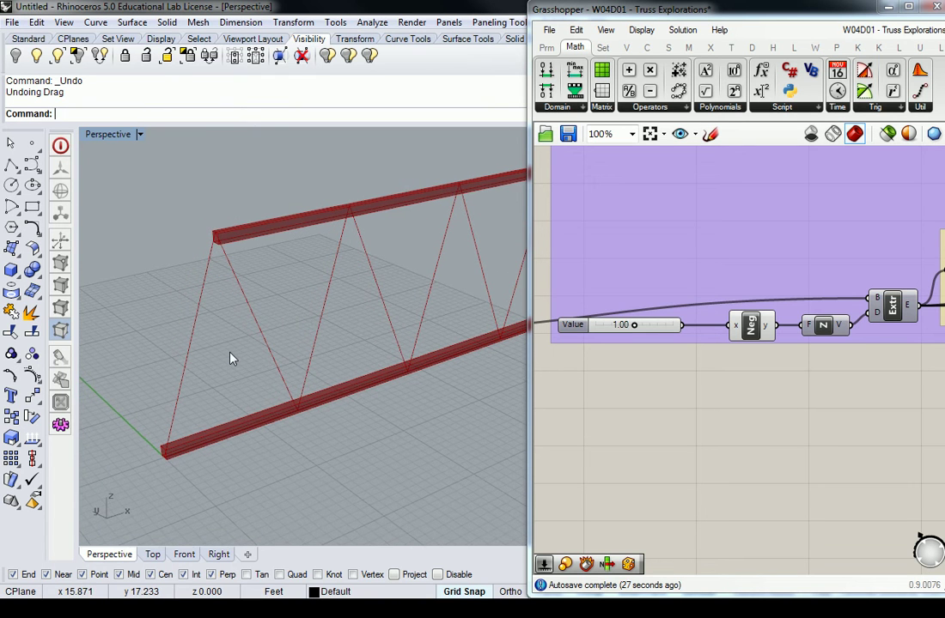
{"action": "scroll", "coordinate": [219, 249], "scroll_direction": "up", "scroll_amount": 3}
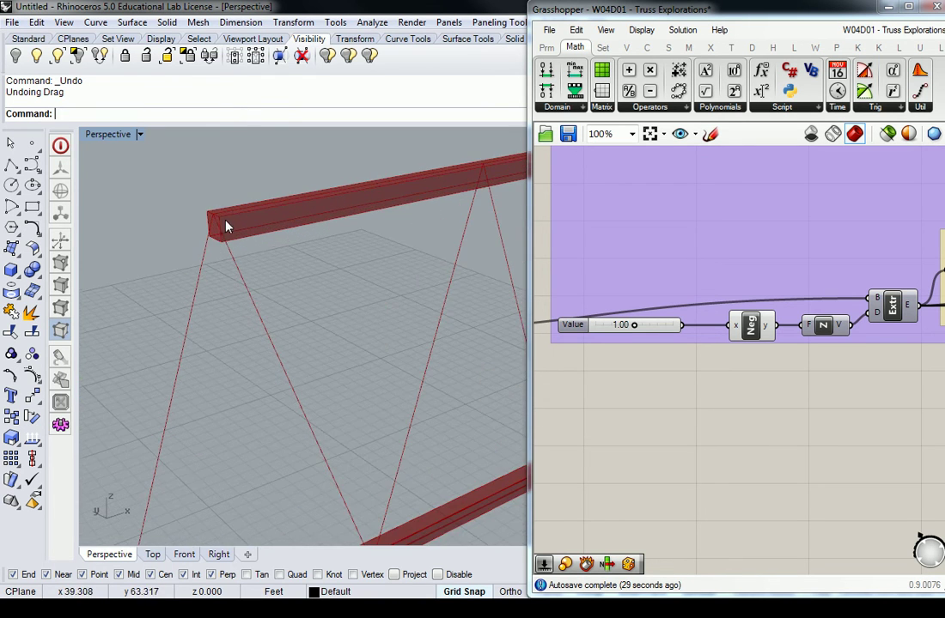
{"action": "right_click_drag", "start_coordinate": [223, 228], "coordinate": [195, 223]}
{"action": "scroll", "coordinate": [141, 167], "scroll_direction": "up", "scroll_amount": 3}
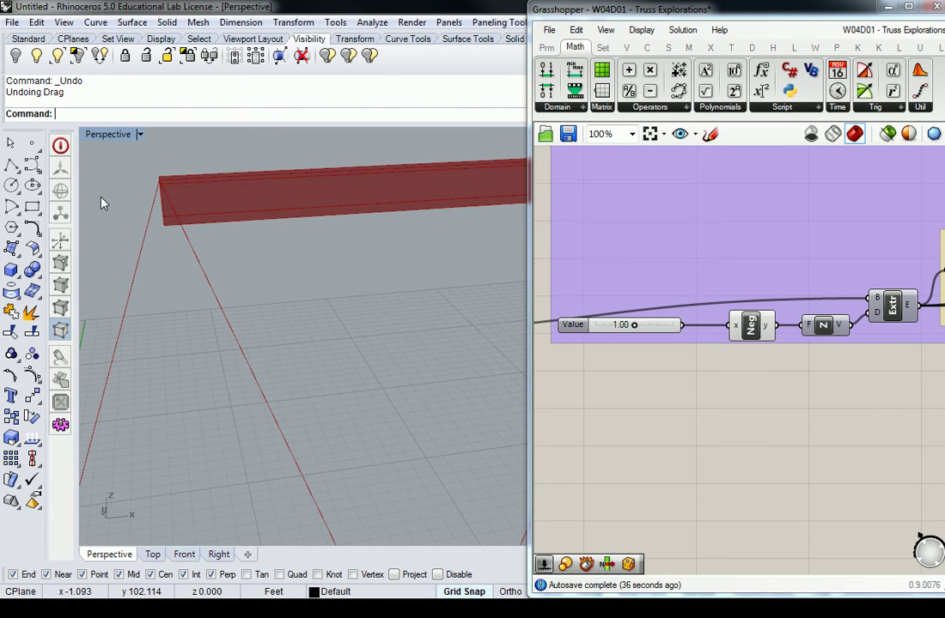
{"action": "scroll", "coordinate": [126, 197], "scroll_direction": "down", "scroll_amount": 5}
{"action": "scroll", "coordinate": [217, 353], "scroll_direction": "up", "scroll_amount": 5}
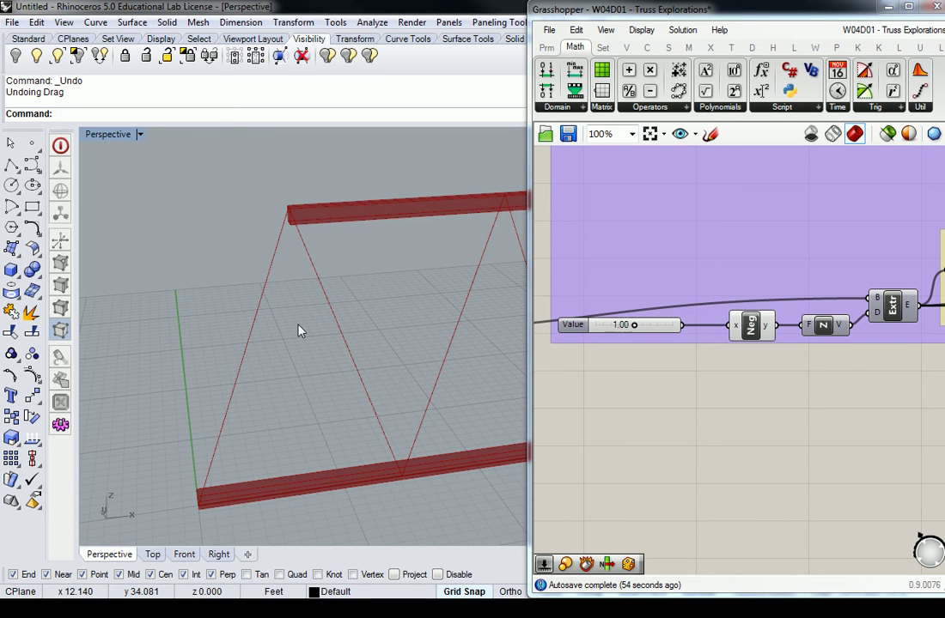
{"action": "right_click_drag", "start_coordinate": [298, 331], "coordinate": [324, 327]}
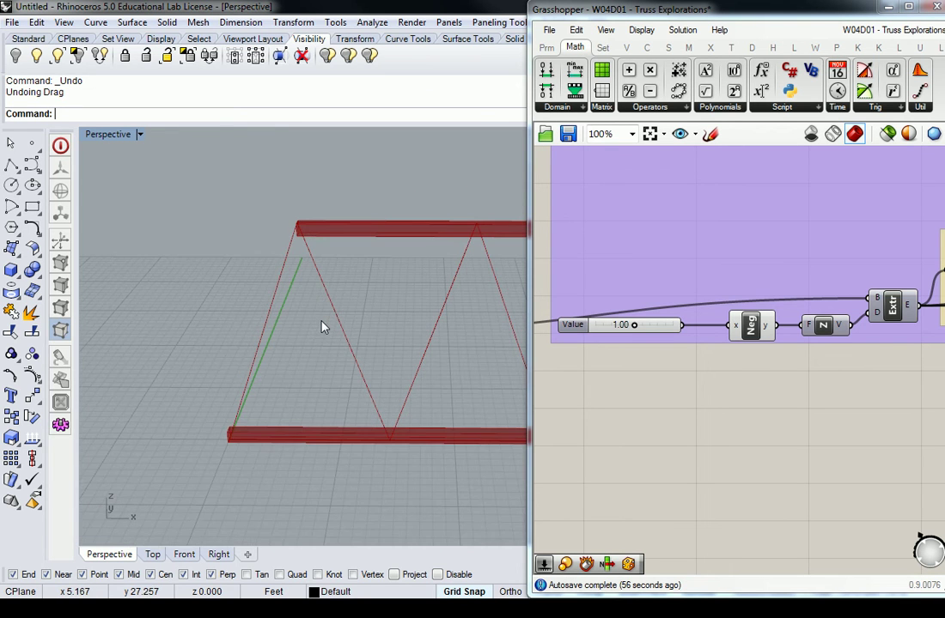
{"action": "right_click_drag", "start_coordinate": [416, 310], "coordinate": [280, 295]}
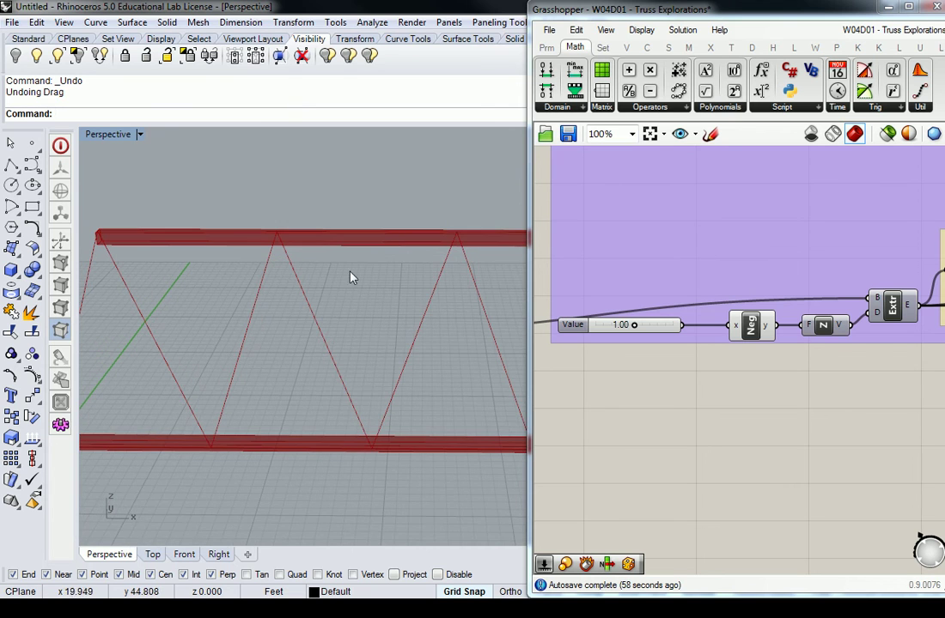
{"action": "double_click", "coordinate": [820, 395]}
{"action": "type", "text": "SCALE"}
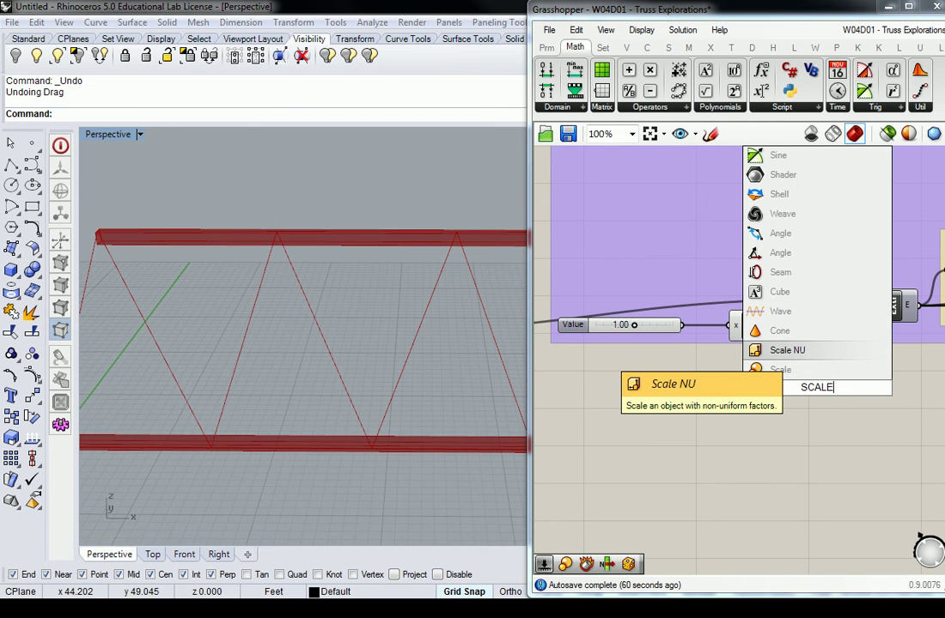
{"action": "left_click", "coordinate": [797, 352]}
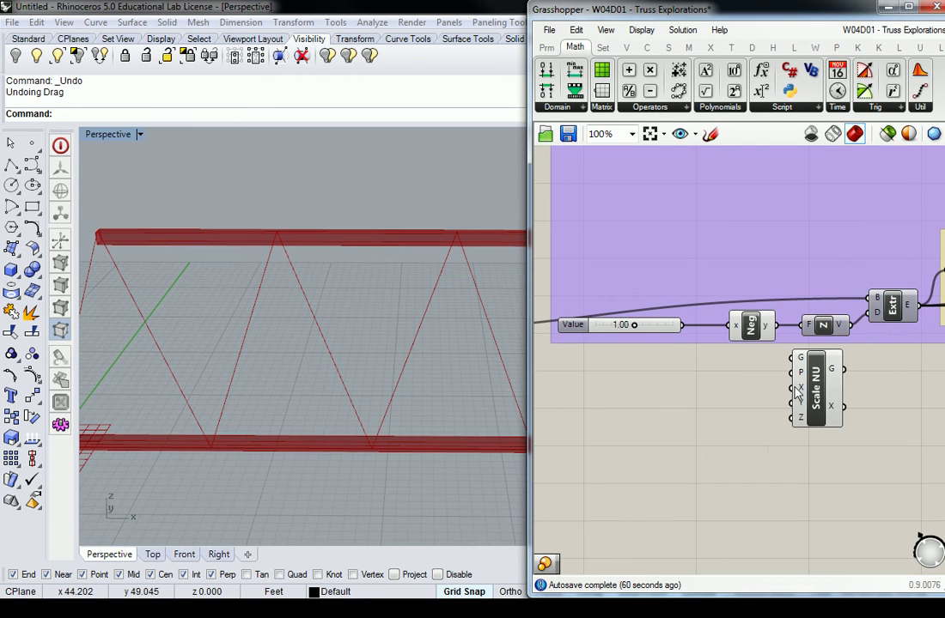
{"action": "scroll", "coordinate": [797, 390], "scroll_direction": "up", "scroll_amount": 2}
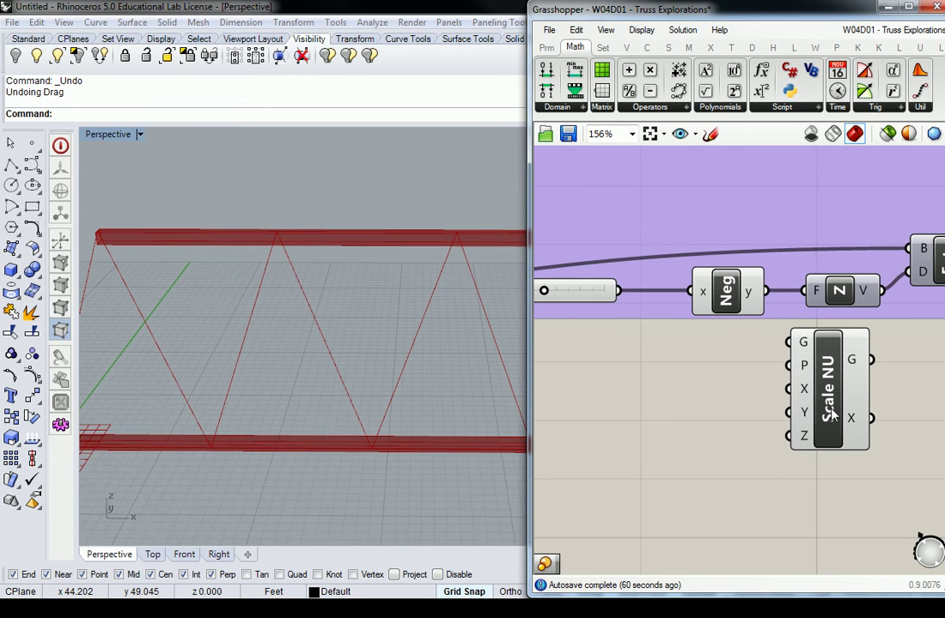
{"action": "left_click", "coordinate": [811, 438]}
{"action": "key", "text": "Delete"}
Step: Widen the Grasshopper window and place a Scale NU component below the top beam group
{"action": "scroll", "coordinate": [807, 397], "scroll_direction": "down", "scroll_amount": 4}
{"action": "scroll", "coordinate": [807, 397], "scroll_direction": "down", "scroll_amount": 3}
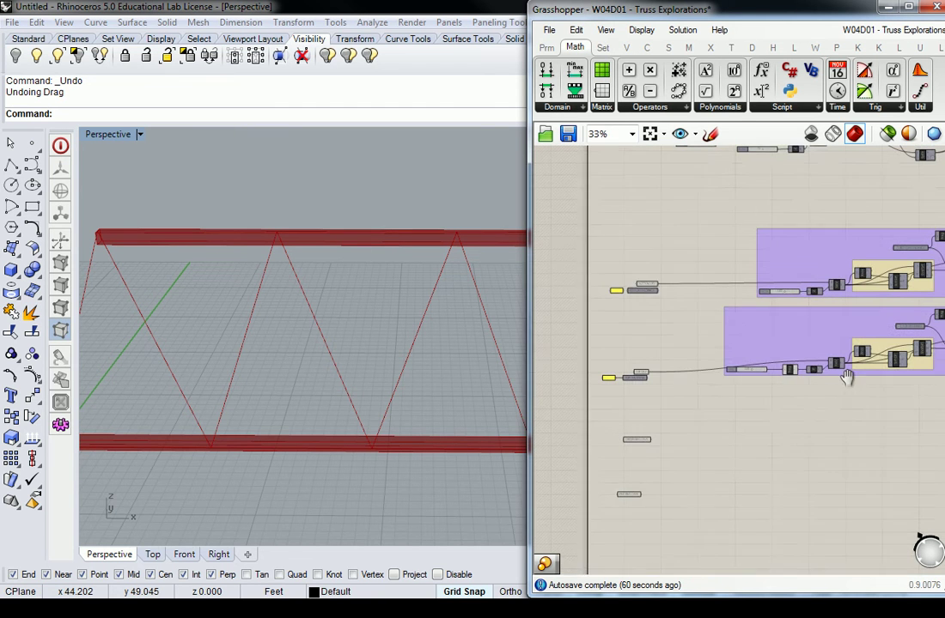
{"action": "right_click_drag", "start_coordinate": [281, 274], "coordinate": [352, 266]}
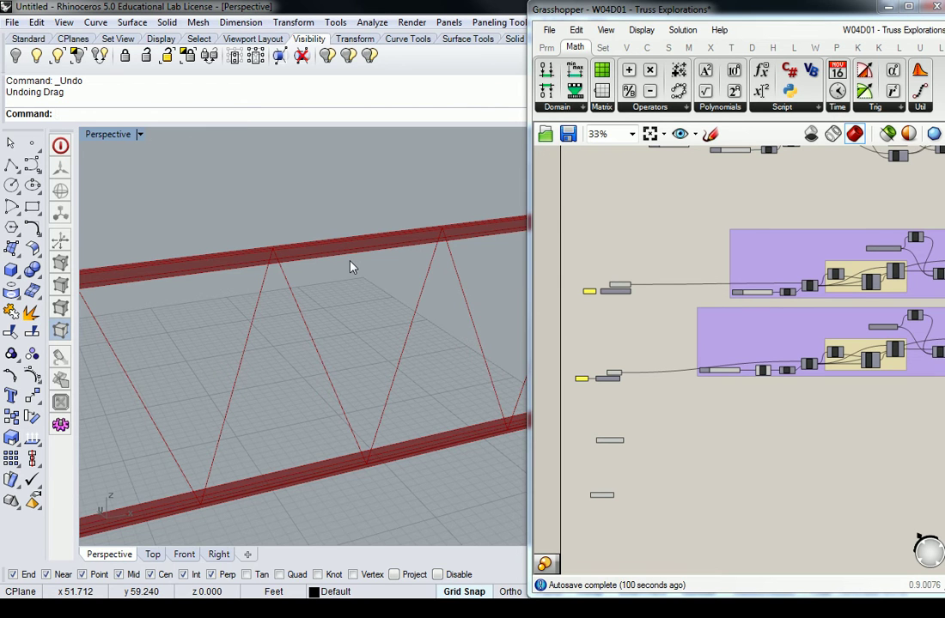
{"action": "left_click_drag", "start_coordinate": [530, 176], "coordinate": [385, 192]}
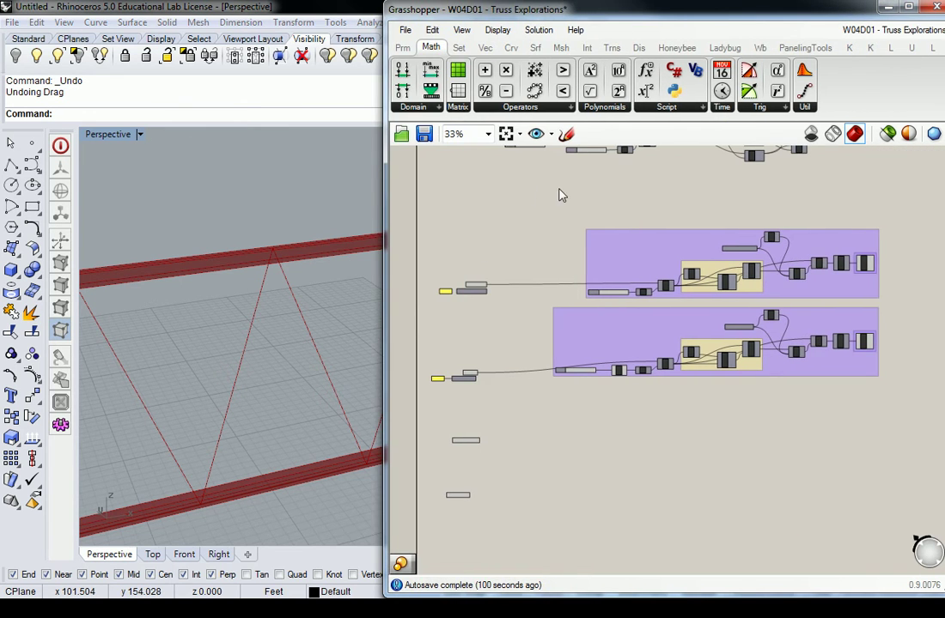
{"action": "left_click", "coordinate": [611, 48]}
{"action": "left_click", "coordinate": [453, 106]}
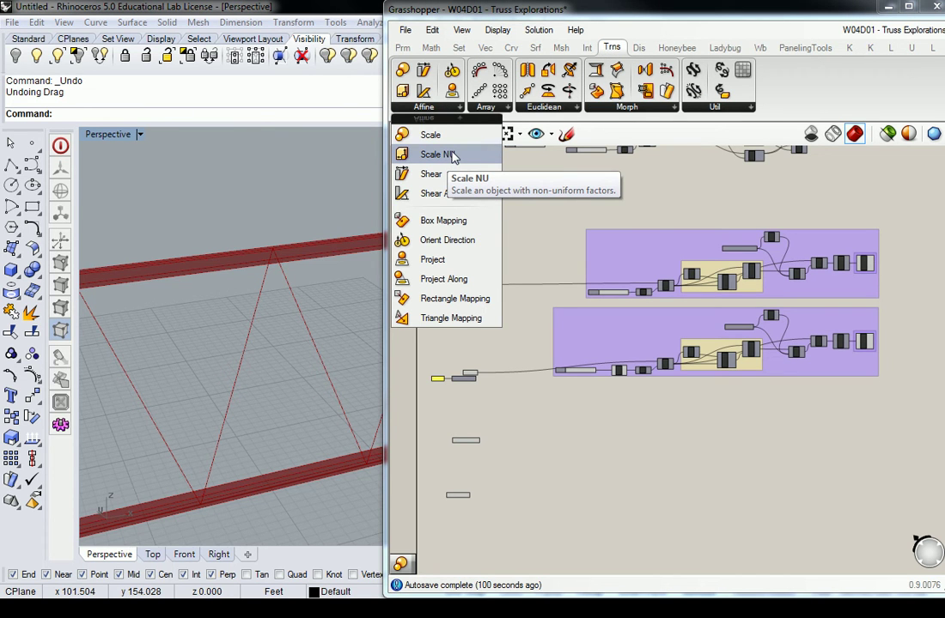
{"action": "left_click_drag", "start_coordinate": [453, 155], "coordinate": [657, 396]}
Step: Move the Scale NU component to the free canvas area beyond the FMerge end of the top beam group
{"action": "scroll", "coordinate": [656, 397], "scroll_direction": "up", "scroll_amount": 6}
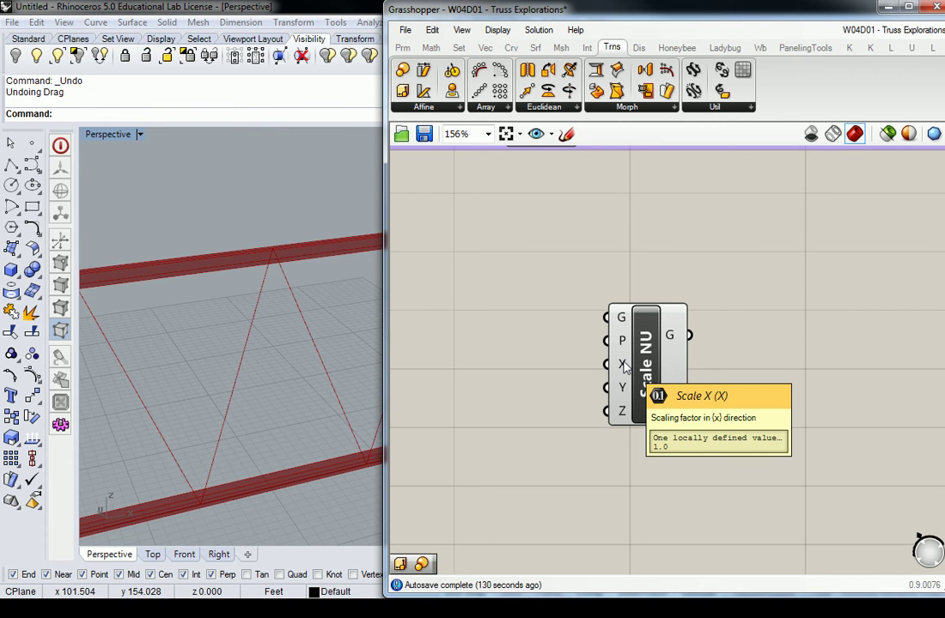
{"action": "scroll", "coordinate": [624, 366], "scroll_direction": "down", "scroll_amount": 5}
{"action": "left_click", "coordinate": [701, 365]}
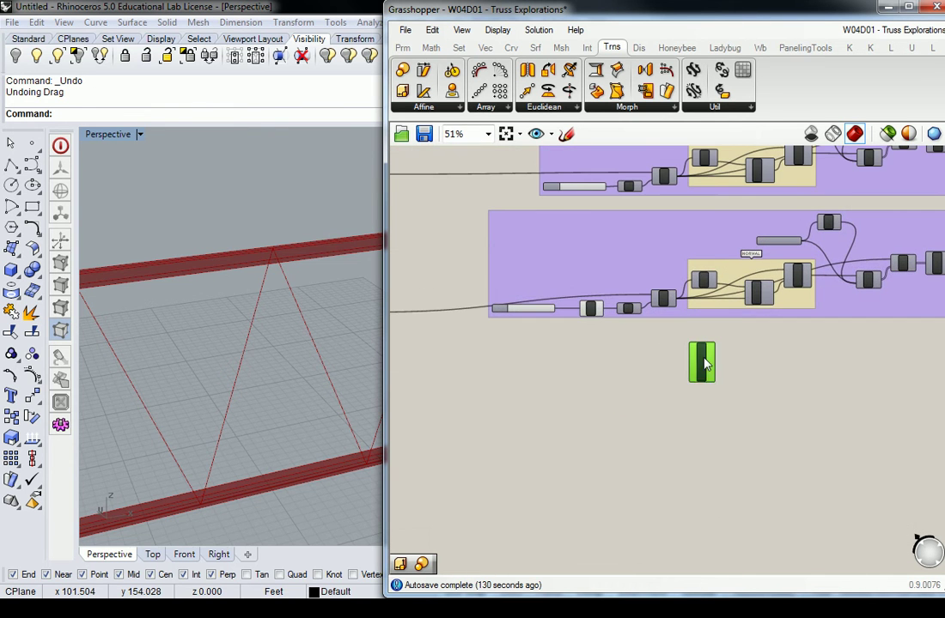
{"action": "scroll", "coordinate": [704, 327], "scroll_direction": "up", "scroll_amount": 3}
{"action": "scroll", "coordinate": [705, 327], "scroll_direction": "down", "scroll_amount": 2}
{"action": "right_click_drag", "start_coordinate": [653, 352], "coordinate": [770, 312]}
{"action": "left_click_drag", "start_coordinate": [818, 328], "coordinate": [895, 364]}
{"action": "right_click_drag", "start_coordinate": [840, 319], "coordinate": [504, 353]}
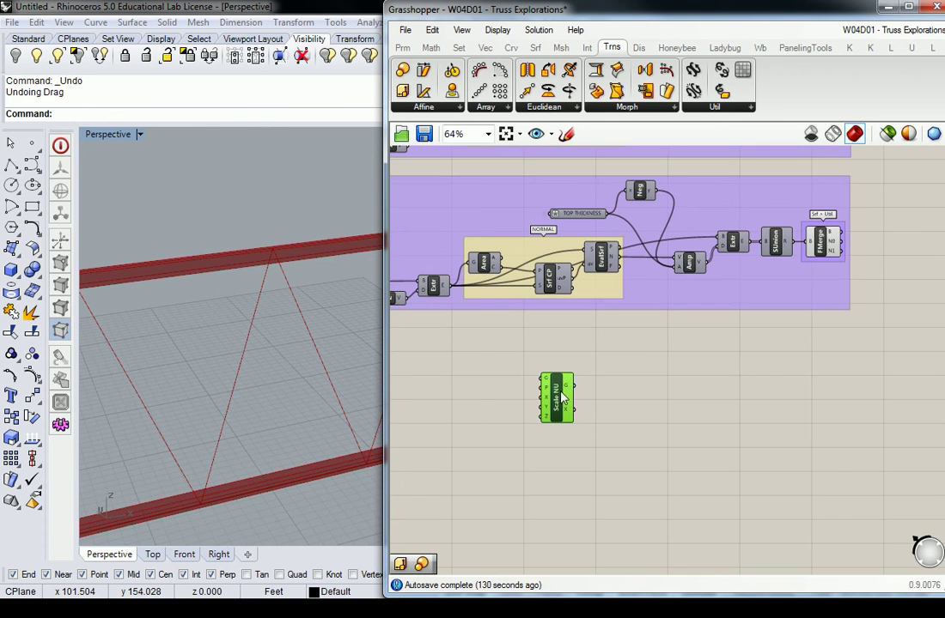
{"action": "left_click_drag", "start_coordinate": [565, 396], "coordinate": [854, 335]}
{"action": "right_click_drag", "start_coordinate": [853, 335], "coordinate": [719, 383]}
{"action": "left_click_drag", "start_coordinate": [720, 391], "coordinate": [795, 325]}
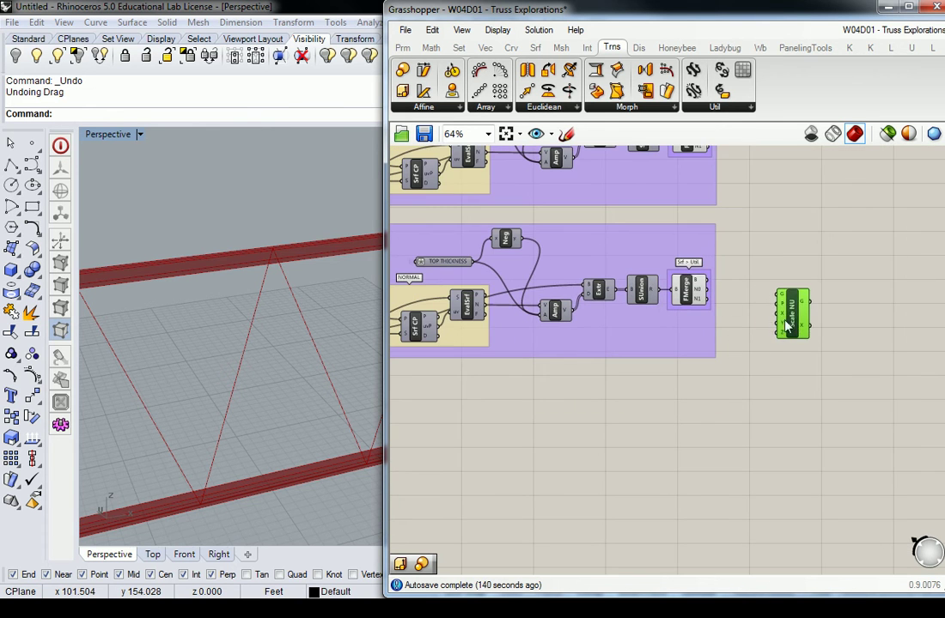
Step: Connect the B output of the top beam group's FMerge component to the Scale NU geometry input
{"action": "scroll", "coordinate": [713, 279], "scroll_direction": "up", "scroll_amount": 4}
{"action": "right_click_drag", "start_coordinate": [742, 289], "coordinate": [628, 289]}
{"action": "left_click", "coordinate": [544, 311]}
{"action": "scroll", "coordinate": [265, 279], "scroll_direction": "up", "scroll_amount": 3}
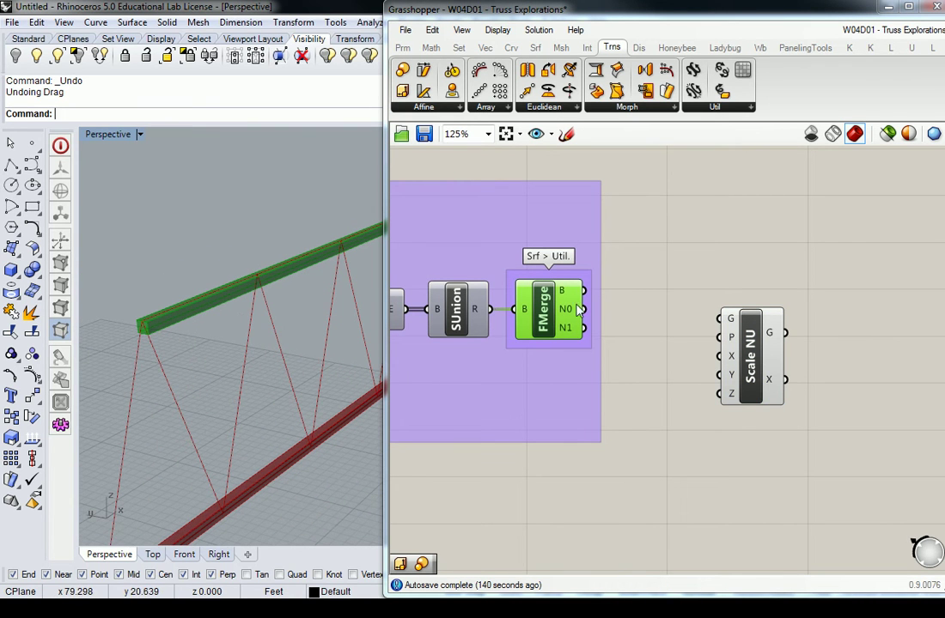
{"action": "left_click", "coordinate": [620, 310]}
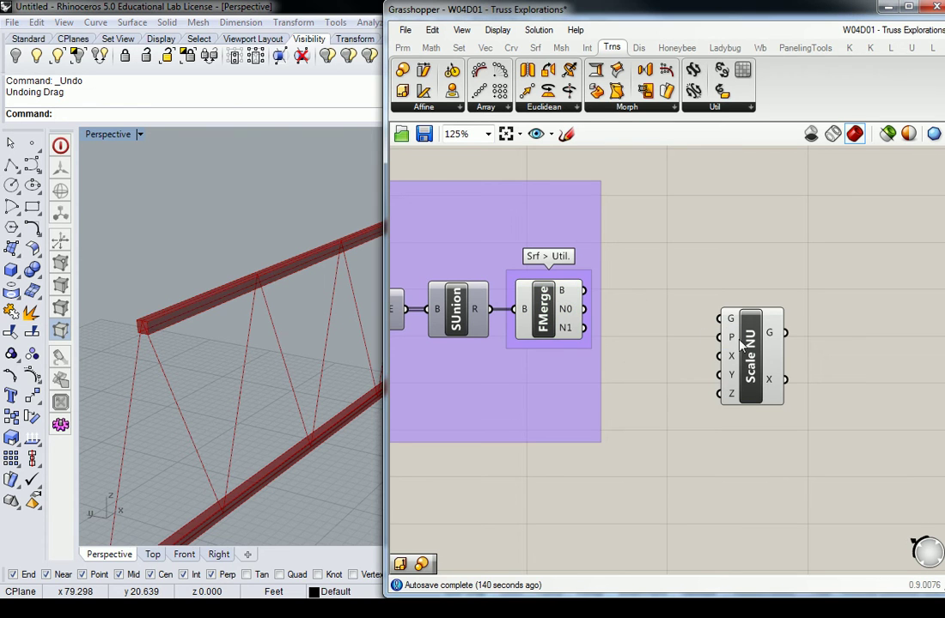
{"action": "left_click_drag", "start_coordinate": [584, 290], "coordinate": [721, 319]}
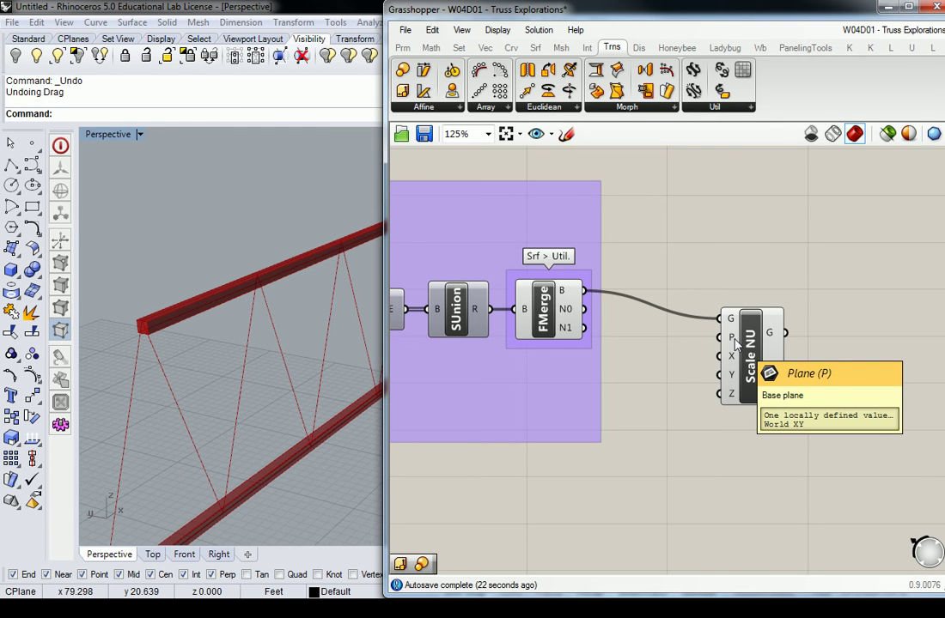
Step: Add a compact panel containing 3 and connect it to the X factor input of Scale NU
{"action": "scroll", "coordinate": [198, 361], "scroll_direction": "down", "scroll_amount": 5}
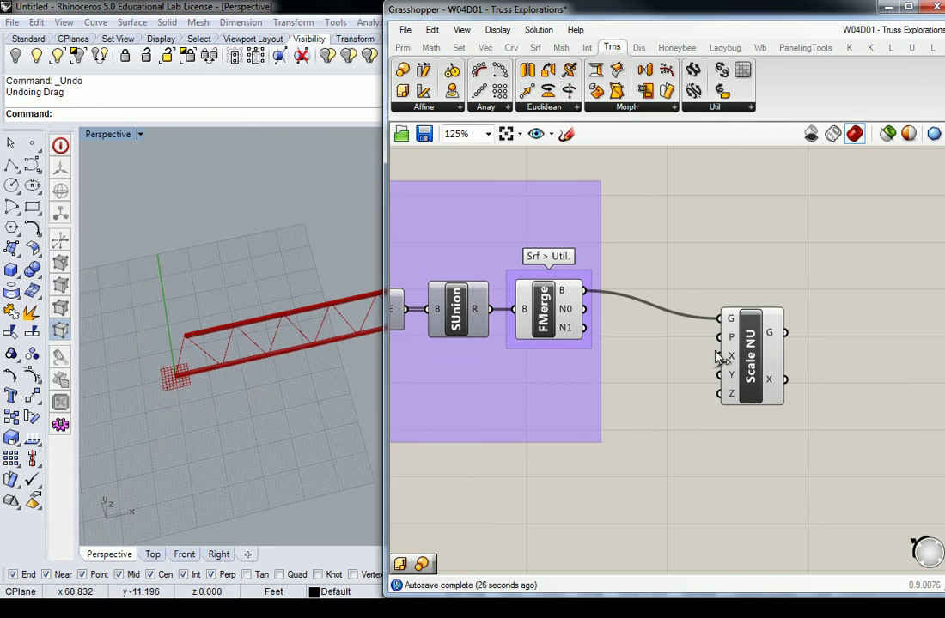
{"action": "left_click", "coordinate": [411, 47]}
{"action": "left_click", "coordinate": [598, 90]}
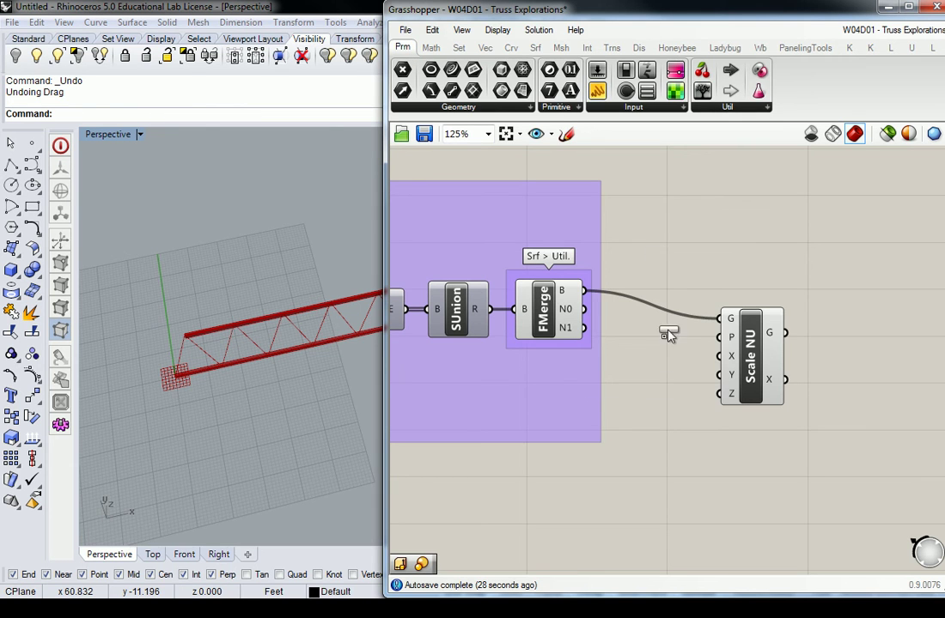
{"action": "left_click", "coordinate": [661, 350]}
{"action": "double_click", "coordinate": [679, 348]}
{"action": "type", "text": "3"}
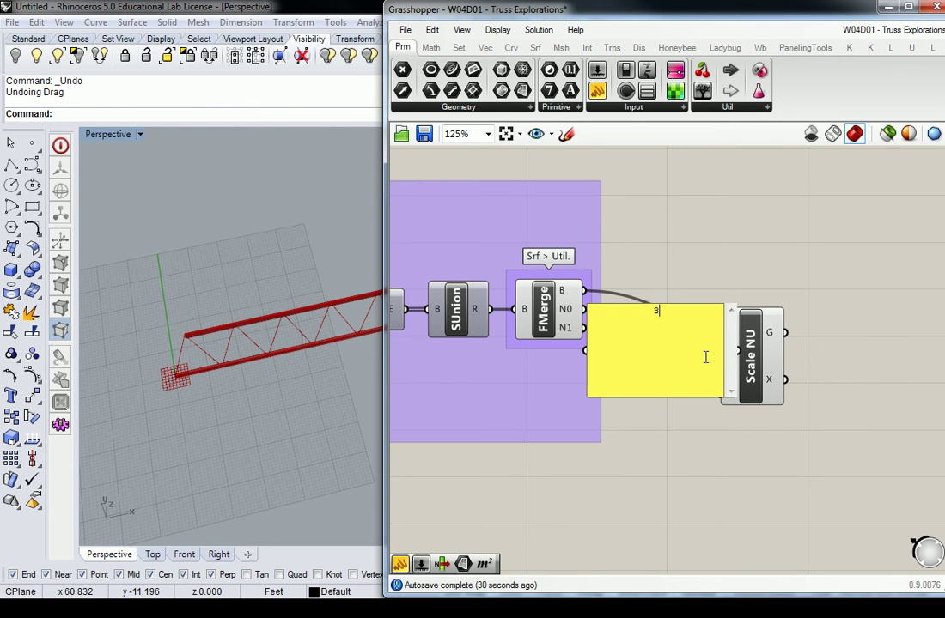
{"action": "left_click", "coordinate": [710, 267]}
{"action": "left_click_drag", "start_coordinate": [726, 397], "coordinate": [728, 354]}
{"action": "scroll", "coordinate": [677, 360], "scroll_direction": "up", "scroll_amount": 1}
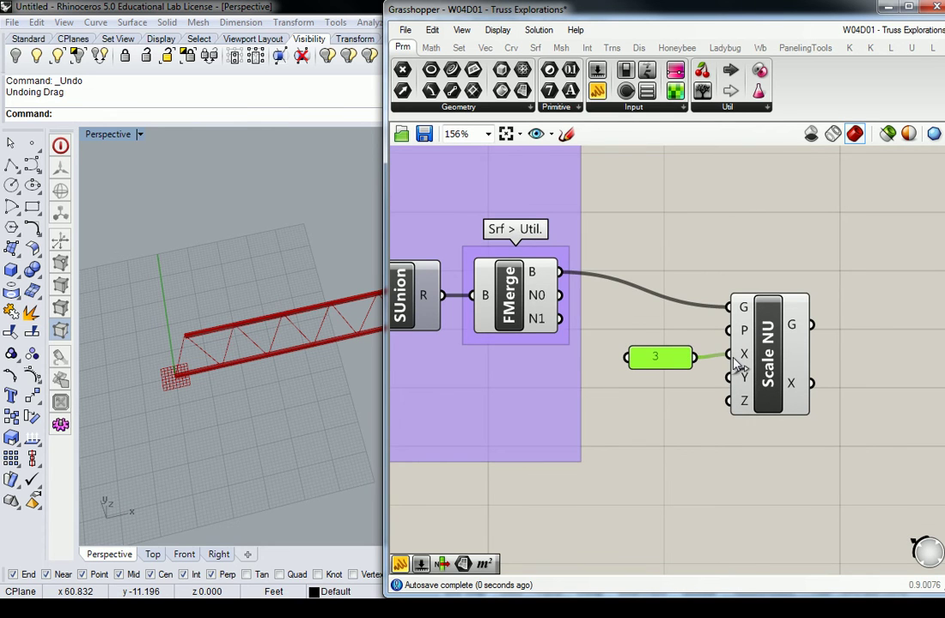
{"action": "scroll", "coordinate": [271, 225], "scroll_direction": "down", "scroll_amount": 5}
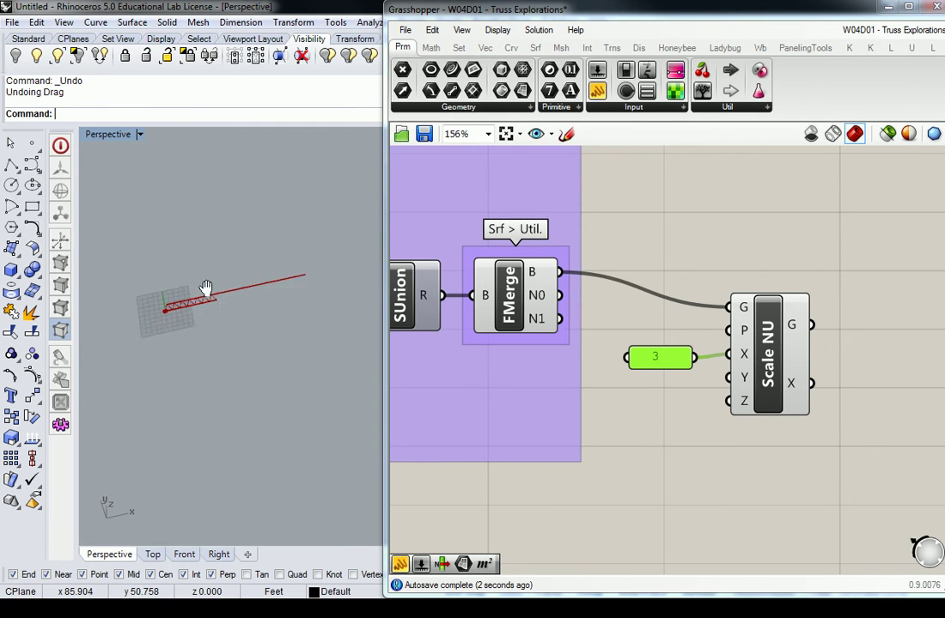
{"action": "right_click_drag", "start_coordinate": [206, 298], "coordinate": [264, 358]}
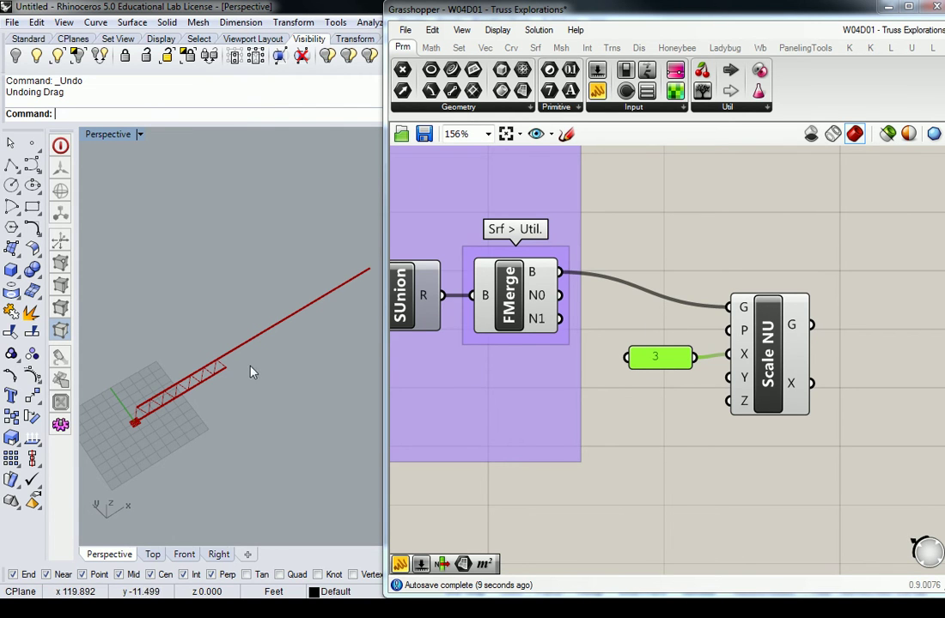
{"action": "left_click", "coordinate": [187, 391]}
{"action": "left_click_drag", "start_coordinate": [126, 386], "coordinate": [125, 396]}
{"action": "left_click", "coordinate": [322, 342]}
{"action": "right_click_drag", "start_coordinate": [254, 403], "coordinate": [354, 310]}
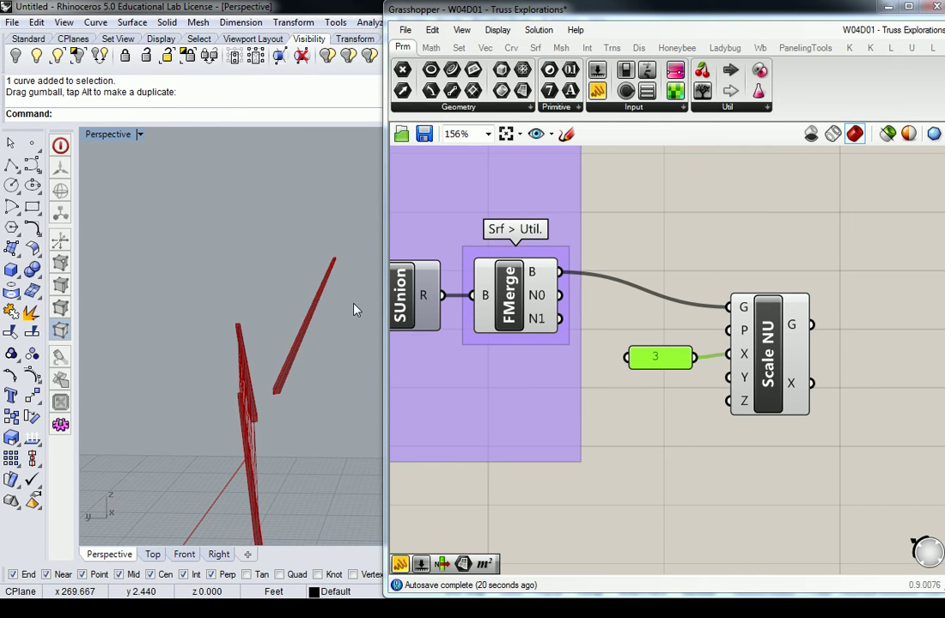
{"action": "key", "text": "ctrl+z"}
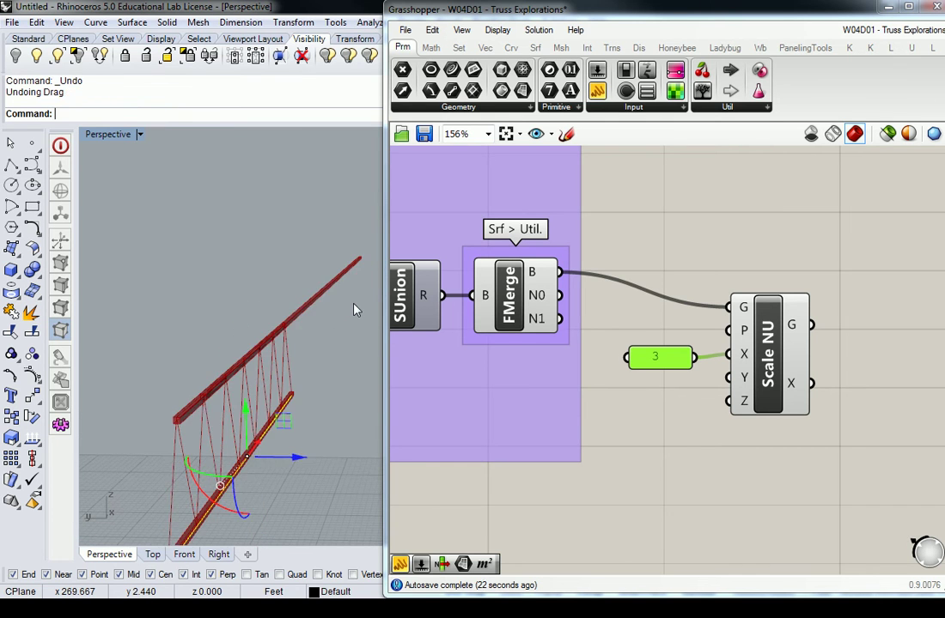
{"action": "left_click", "coordinate": [345, 322]}
Step: Examine the stretched top beam and its overlap with the original truss from several angles
{"action": "scroll", "coordinate": [345, 321], "scroll_direction": "down", "scroll_amount": 7}
{"action": "right_click_drag", "start_coordinate": [562, 338], "coordinate": [620, 351]}
{"action": "right_click_drag", "start_coordinate": [343, 334], "coordinate": [241, 382], "text": "shift"}
{"action": "scroll", "coordinate": [240, 382], "scroll_direction": "up", "scroll_amount": 5}
{"action": "scroll", "coordinate": [240, 382], "scroll_direction": "down", "scroll_amount": 4}
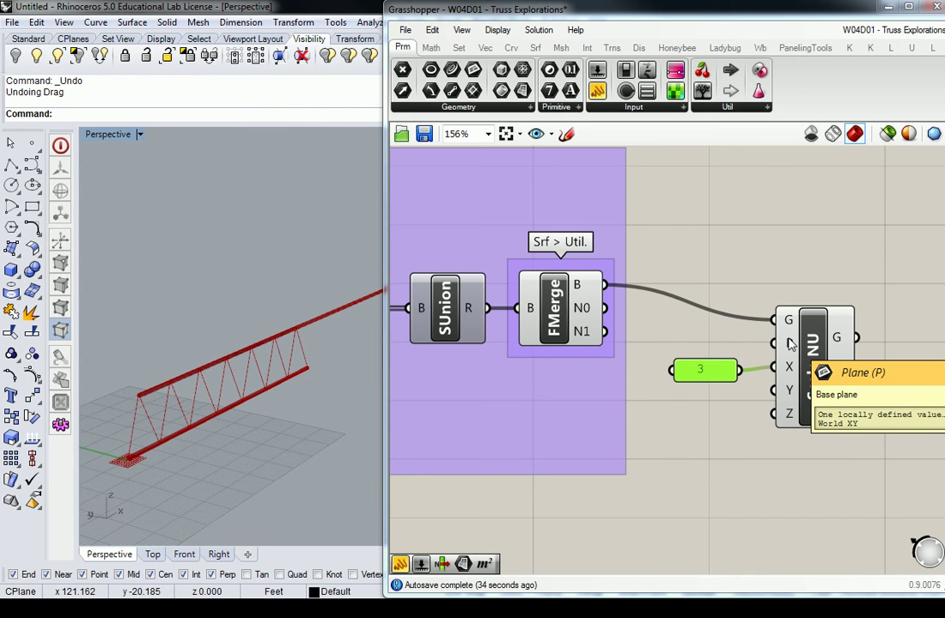
{"action": "right_click_drag", "start_coordinate": [231, 336], "coordinate": [261, 323]}
{"action": "scroll", "coordinate": [289, 322], "scroll_direction": "up", "scroll_amount": 5}
{"action": "scroll", "coordinate": [290, 306], "scroll_direction": "up", "scroll_amount": 6}
{"action": "scroll", "coordinate": [289, 304], "scroll_direction": "down", "scroll_amount": 6}
{"action": "scroll", "coordinate": [261, 323], "scroll_direction": "up", "scroll_amount": 10}
{"action": "scroll", "coordinate": [293, 318], "scroll_direction": "down", "scroll_amount": 10}
Step: Highlight the Scale NU output and compare the scaled beam's position with the original beam and the base plane at the origin
{"action": "left_click", "coordinate": [833, 384]}
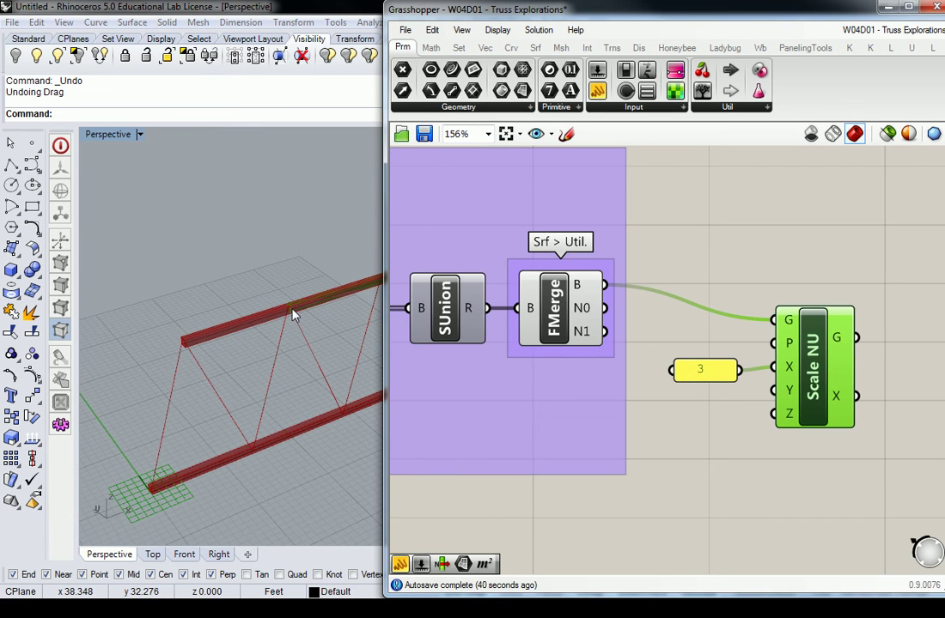
{"action": "scroll", "coordinate": [291, 315], "scroll_direction": "up", "scroll_amount": 1}
{"action": "scroll", "coordinate": [291, 314], "scroll_direction": "down", "scroll_amount": 1}
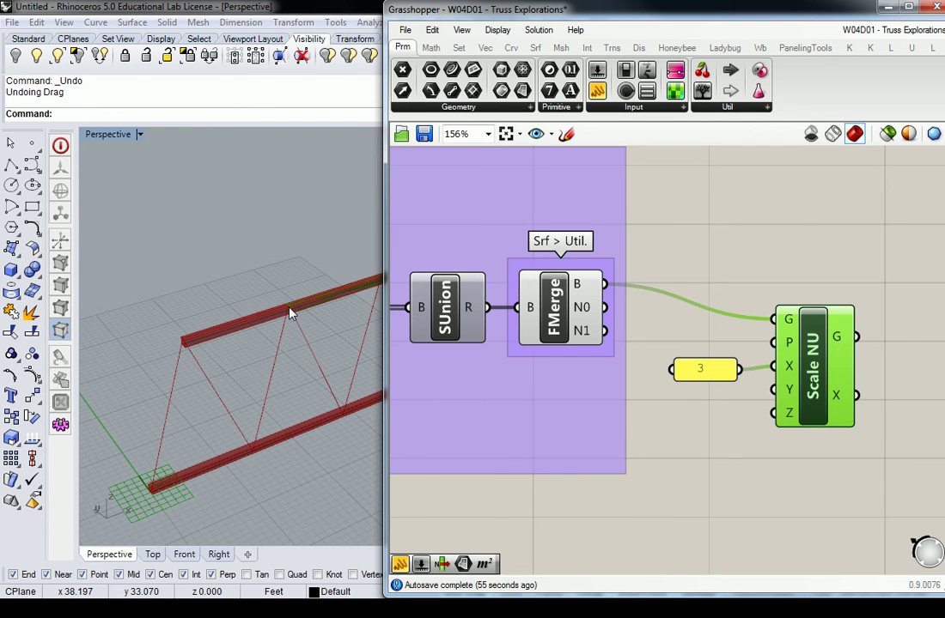
{"action": "scroll", "coordinate": [305, 324], "scroll_direction": "up", "scroll_amount": 3}
{"action": "scroll", "coordinate": [284, 311], "scroll_direction": "up", "scroll_amount": 5}
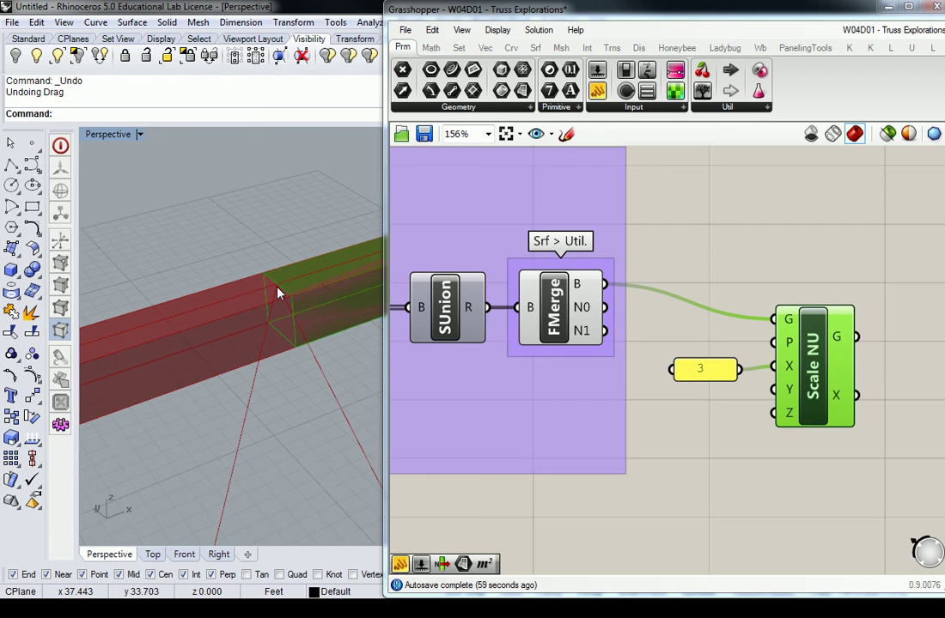
{"action": "scroll", "coordinate": [279, 292], "scroll_direction": "down", "scroll_amount": 5}
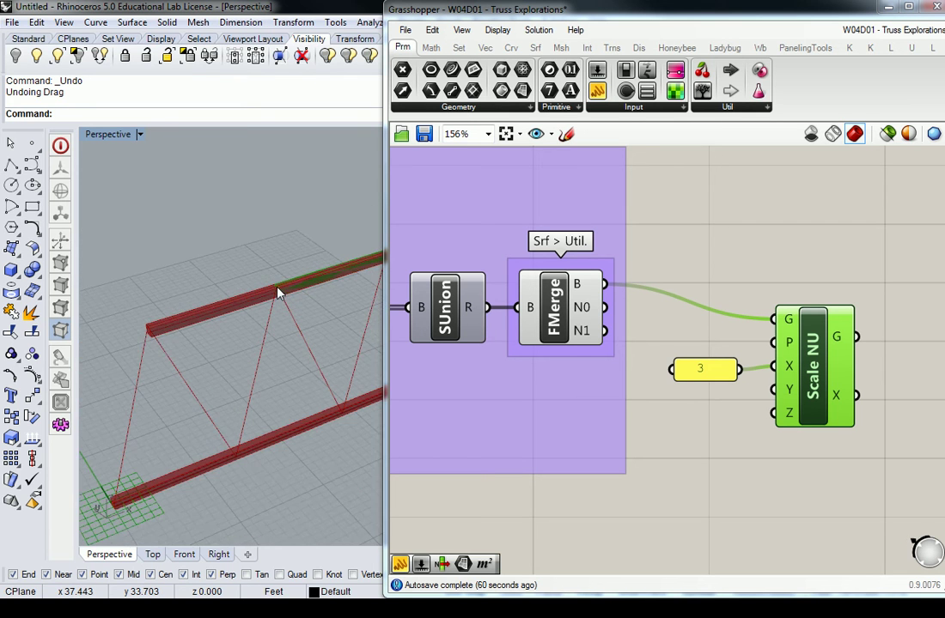
{"action": "scroll", "coordinate": [281, 288], "scroll_direction": "down", "scroll_amount": 1}
{"action": "right_click_drag", "start_coordinate": [281, 286], "coordinate": [283, 348], "text": "shift"}
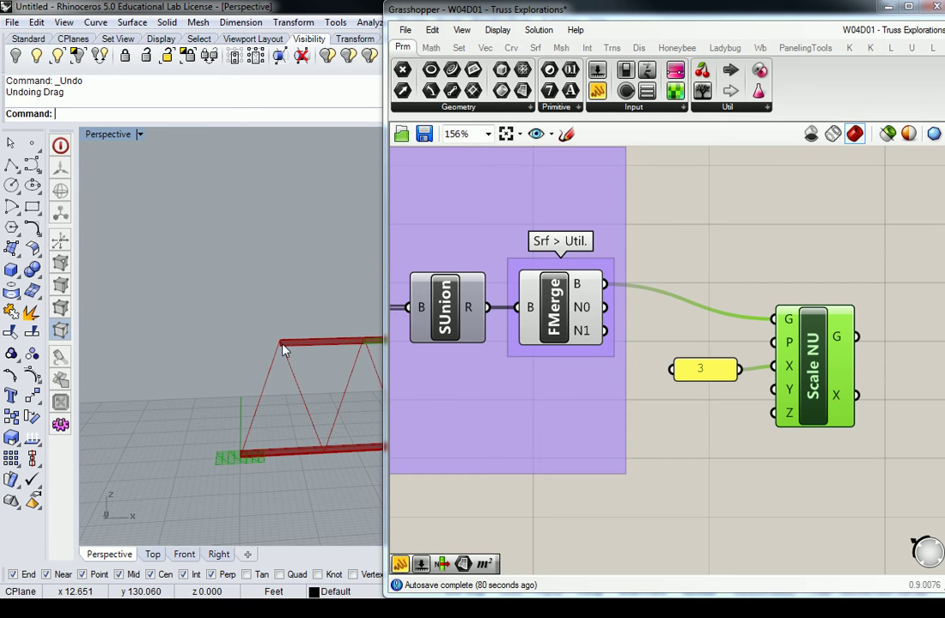
{"action": "mouse_move", "coordinate": [790, 346]}
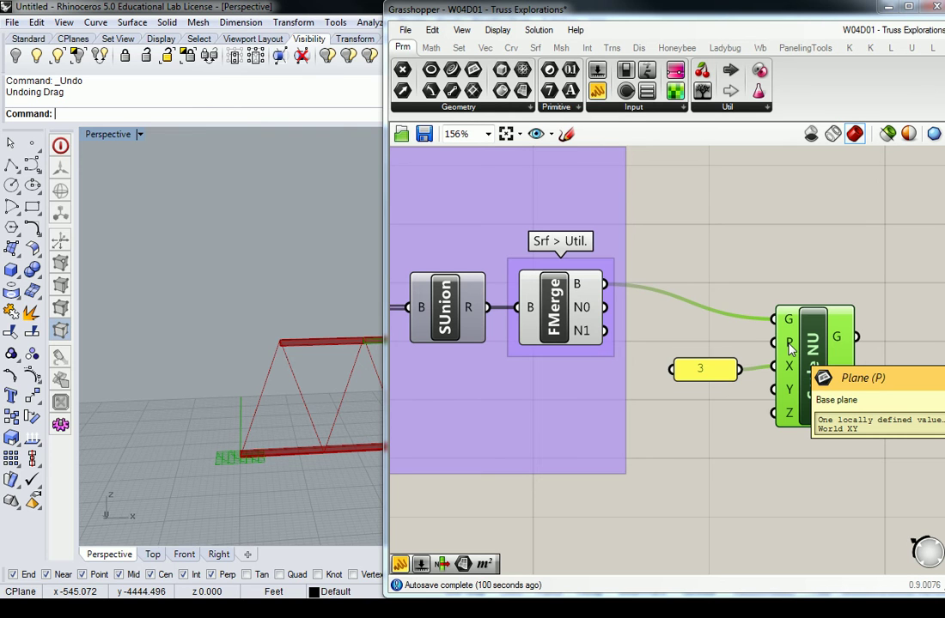
{"action": "right_click_drag", "start_coordinate": [258, 288], "coordinate": [182, 363]}
{"action": "scroll", "coordinate": [196, 371], "scroll_direction": "down", "scroll_amount": 3}
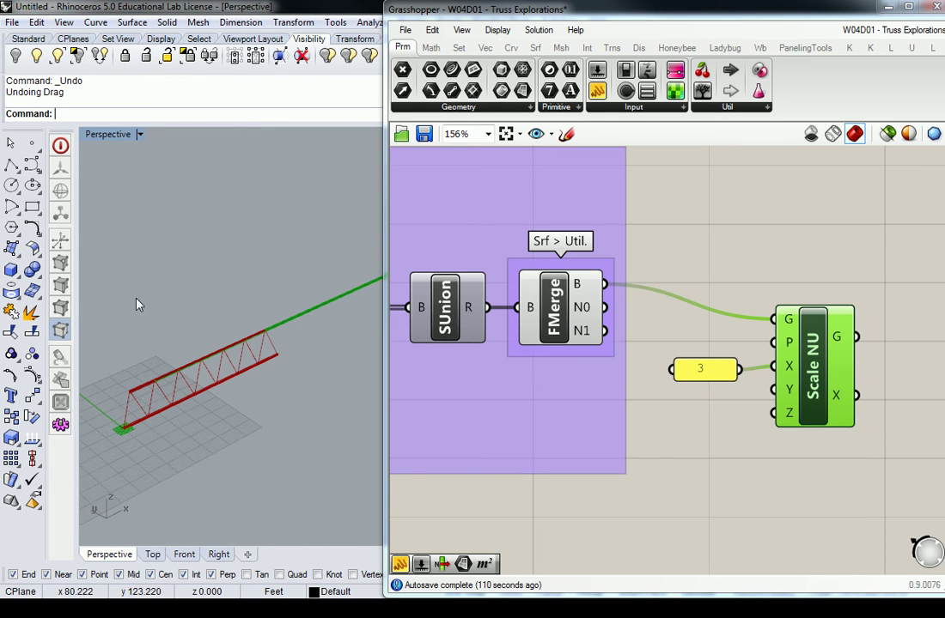
{"action": "scroll", "coordinate": [245, 281], "scroll_direction": "up", "scroll_amount": 5}
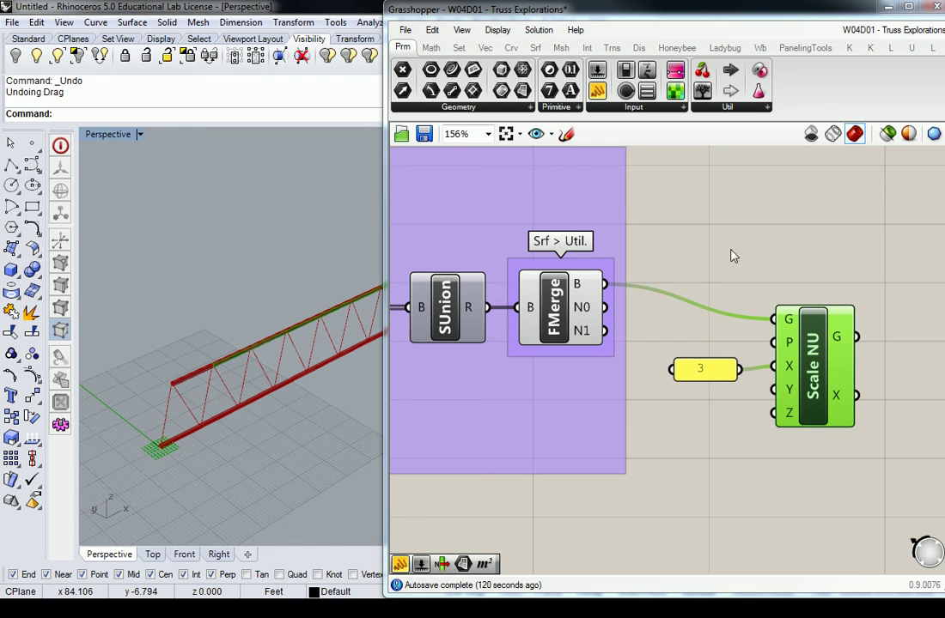
Step: Add an Area component fed by the top beam's FMerge B output and connect its centroid to the Scale NU plane input
{"action": "left_click", "coordinate": [535, 47]}
{"action": "left_click", "coordinate": [503, 109]}
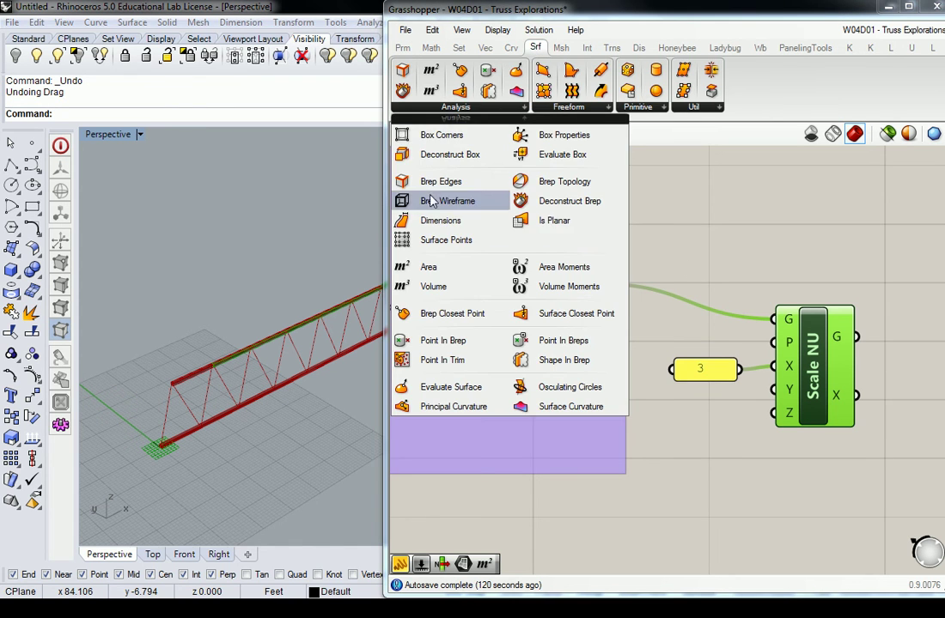
{"action": "left_click", "coordinate": [474, 267]}
{"action": "left_click", "coordinate": [690, 248]}
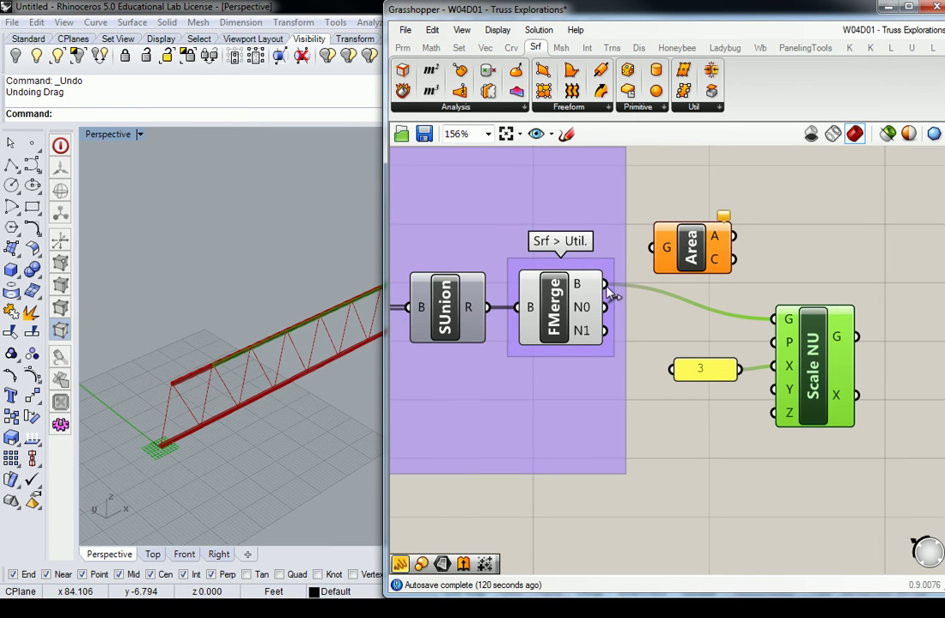
{"action": "left_click_drag", "start_coordinate": [605, 284], "coordinate": [650, 248]}
{"action": "right_click_drag", "start_coordinate": [738, 267], "coordinate": [692, 275]}
{"action": "mouse_move", "coordinate": [670, 270]}
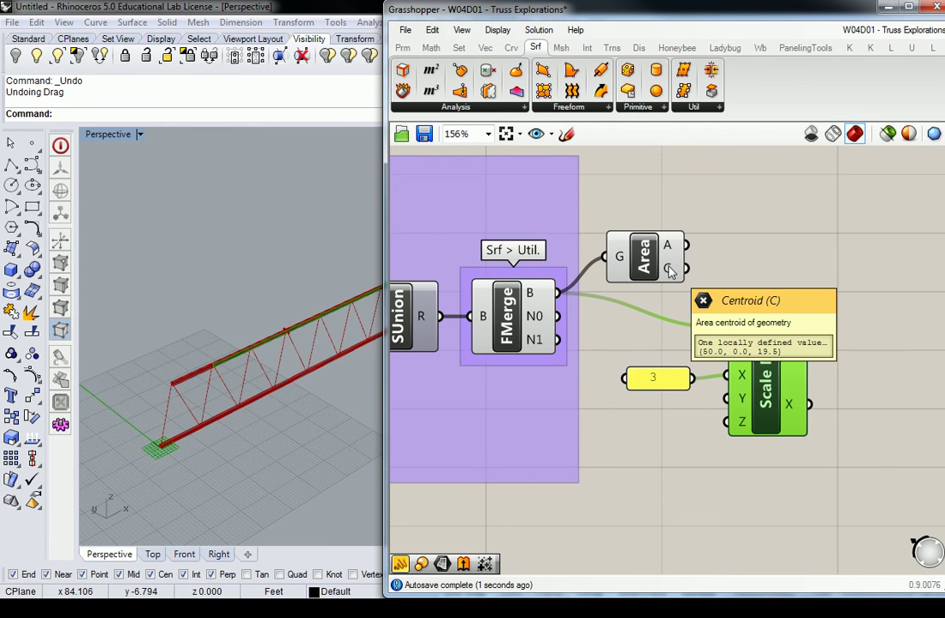
{"action": "left_click_drag", "start_coordinate": [669, 270], "coordinate": [728, 351]}
Step: Examine how the top beam stretches about its centroid and how it overlaps the end of the original beam
{"action": "scroll", "coordinate": [274, 329], "scroll_direction": "down", "scroll_amount": 5}
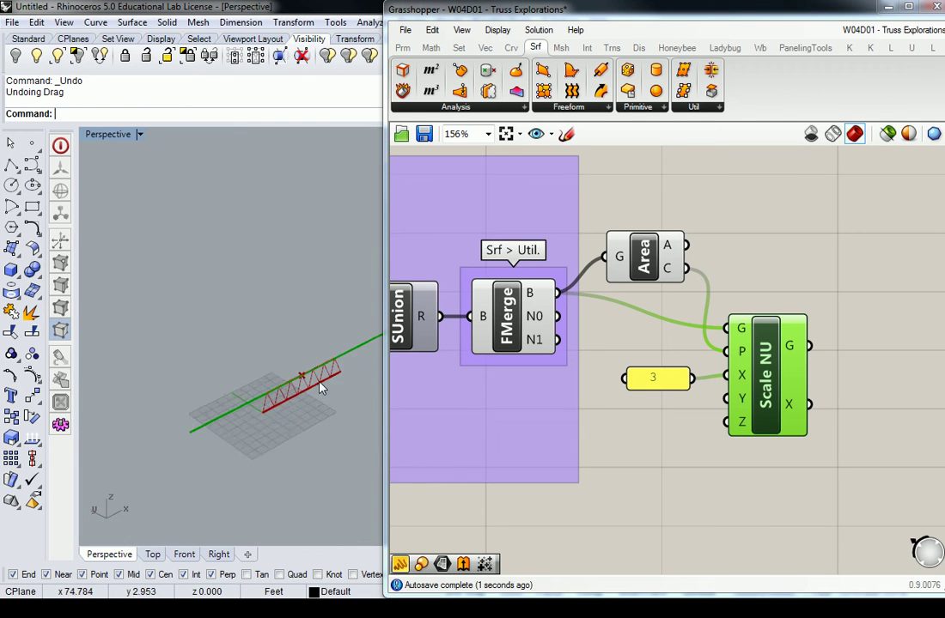
{"action": "scroll", "coordinate": [332, 373], "scroll_direction": "up", "scroll_amount": 4}
{"action": "right_click_drag", "start_coordinate": [356, 365], "coordinate": [287, 364], "text": "shift"}
{"action": "scroll", "coordinate": [292, 365], "scroll_direction": "down", "scroll_amount": 2}
{"action": "scroll", "coordinate": [269, 358], "scroll_direction": "up", "scroll_amount": 2}
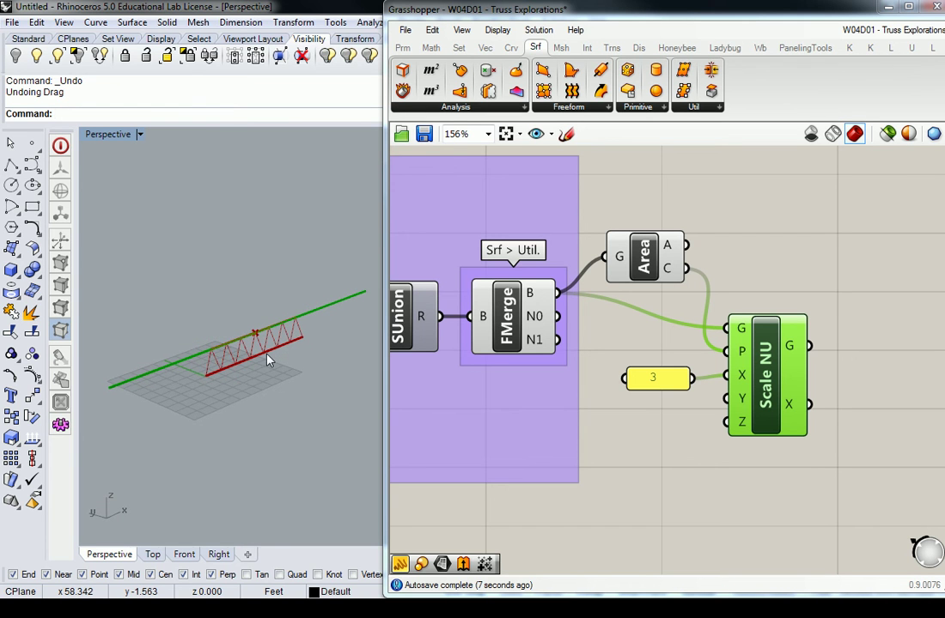
{"action": "key", "text": "Return"}
{"action": "key", "text": "Escape"}
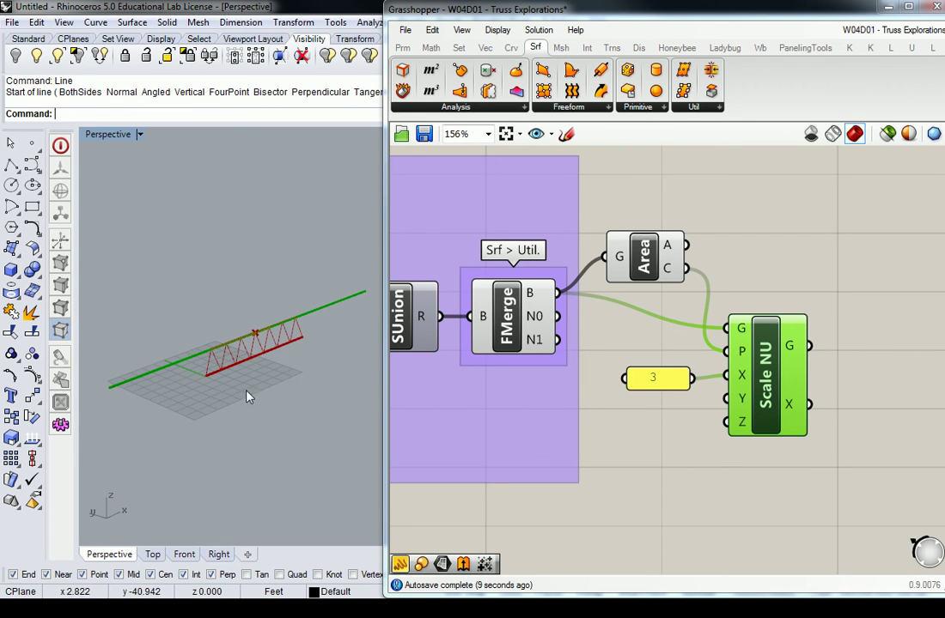
{"action": "scroll", "coordinate": [257, 360], "scroll_direction": "up", "scroll_amount": 3}
{"action": "scroll", "coordinate": [265, 339], "scroll_direction": "up", "scroll_amount": 6}
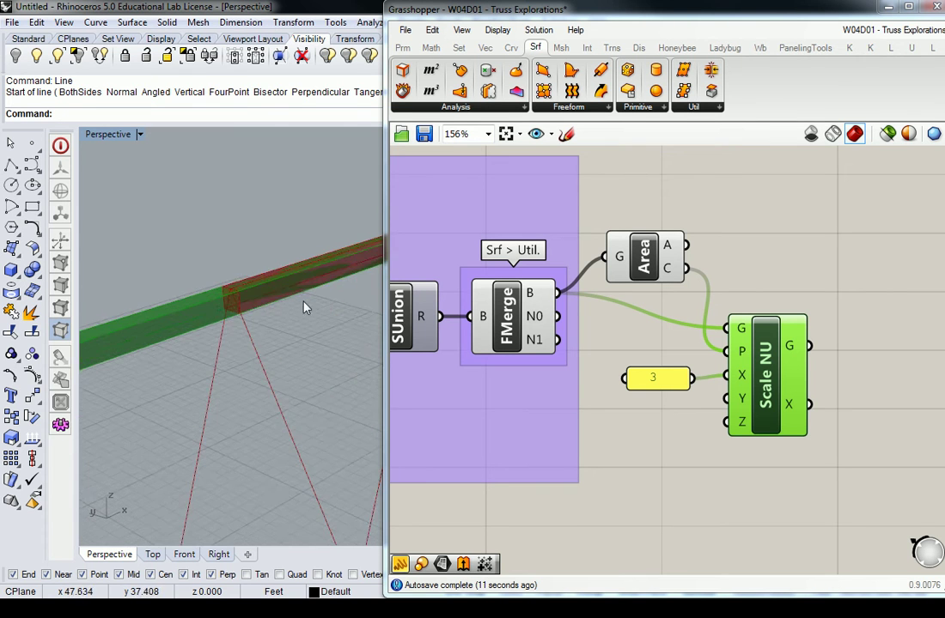
{"action": "scroll", "coordinate": [240, 292], "scroll_direction": "up", "scroll_amount": 3}
{"action": "scroll", "coordinate": [241, 305], "scroll_direction": "down", "scroll_amount": 3}
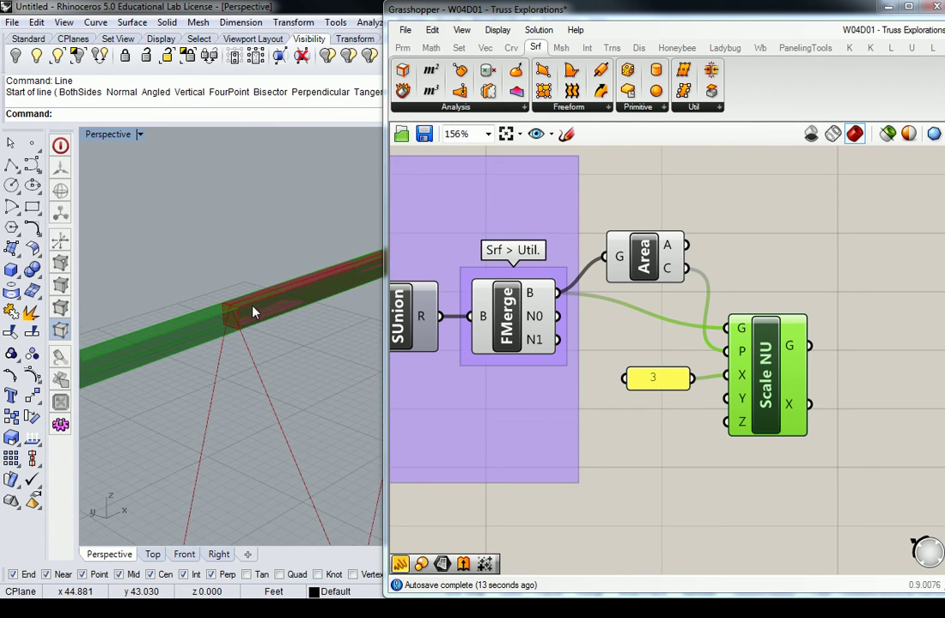
{"action": "scroll", "coordinate": [233, 314], "scroll_direction": "up", "scroll_amount": 3}
{"action": "scroll", "coordinate": [232, 314], "scroll_direction": "down", "scroll_amount": 4}
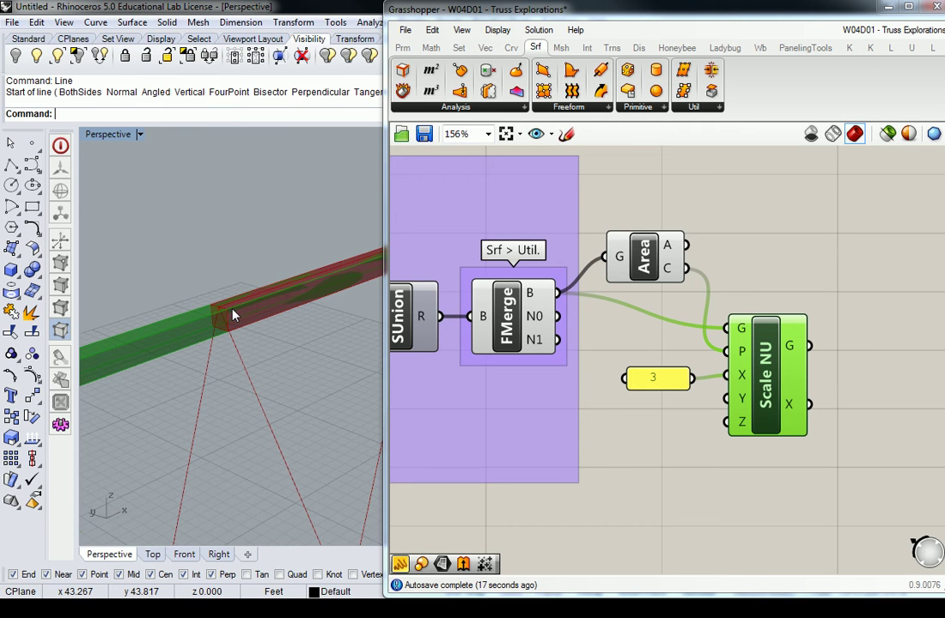
{"action": "scroll", "coordinate": [234, 314], "scroll_direction": "down", "scroll_amount": 5}
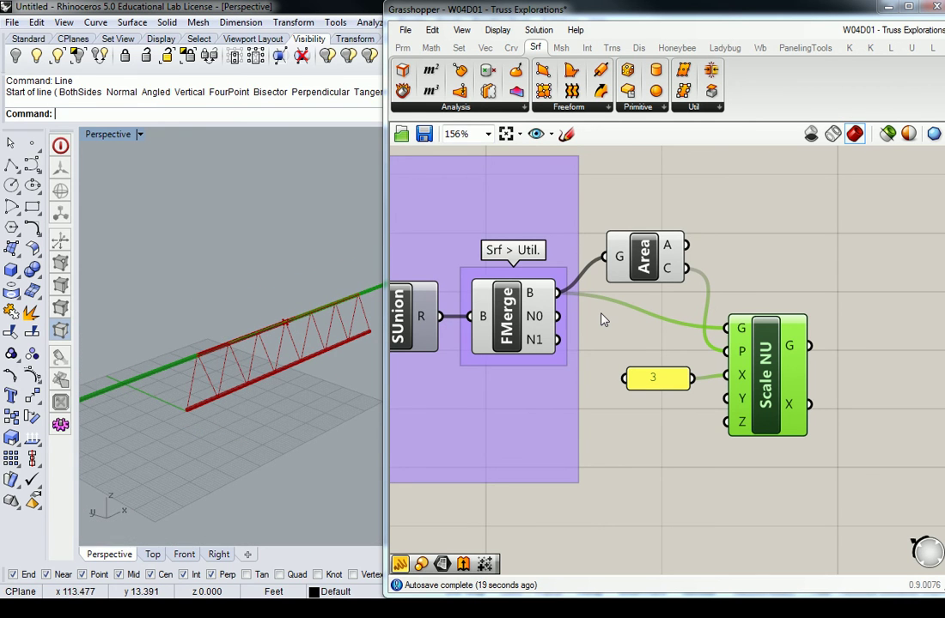
Step: Align the Scale NU component with FMerge and place the panel containing 3 beside its X input
{"action": "left_click_drag", "start_coordinate": [740, 382], "coordinate": [746, 348]}
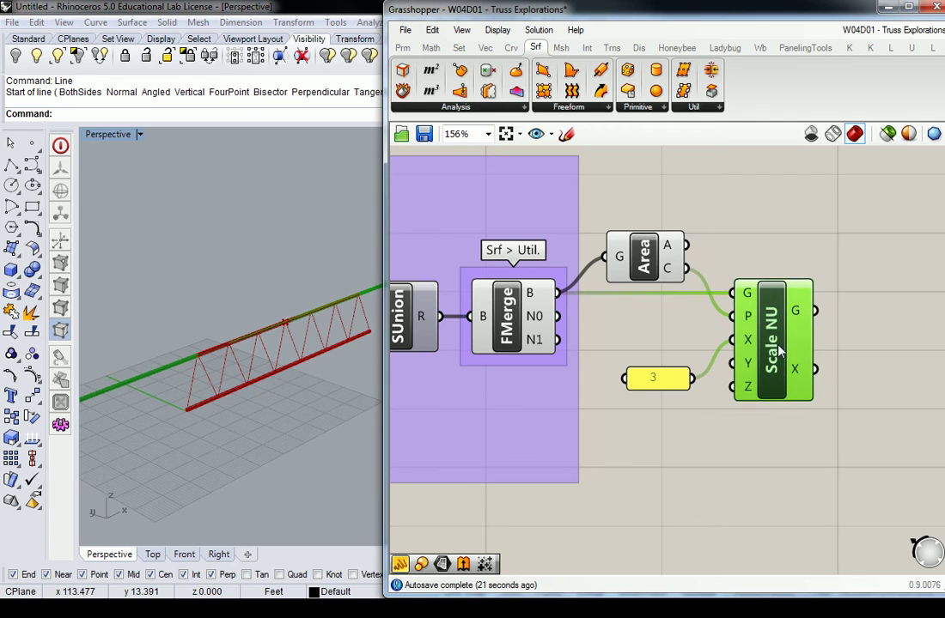
{"action": "left_click_drag", "start_coordinate": [659, 387], "coordinate": [674, 347]}
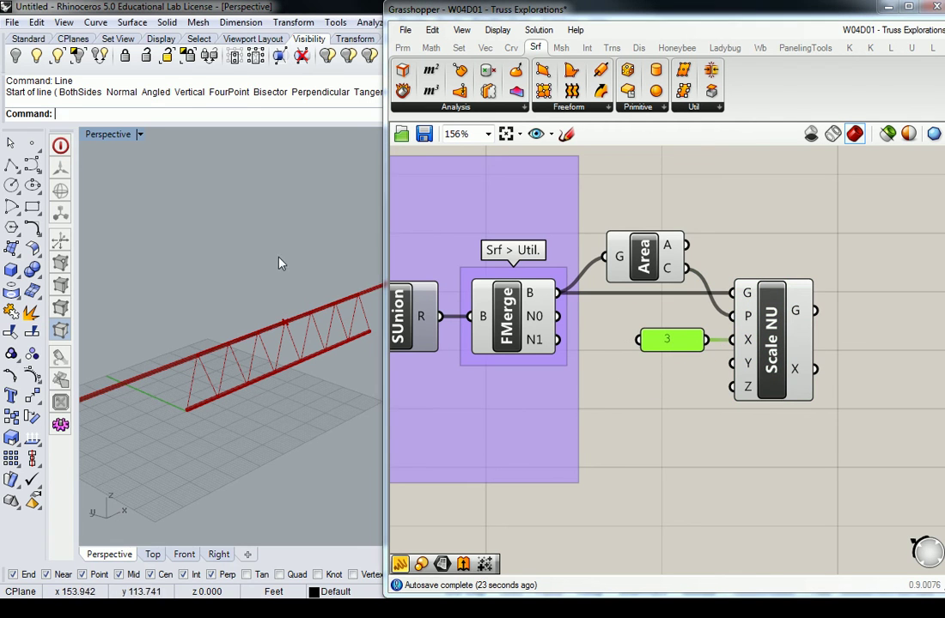
Step: Try rotating the truss's base curve to check the scaling direction of the top beam, and undo the rotation
{"action": "right_click_drag", "start_coordinate": [253, 285], "coordinate": [238, 324]}
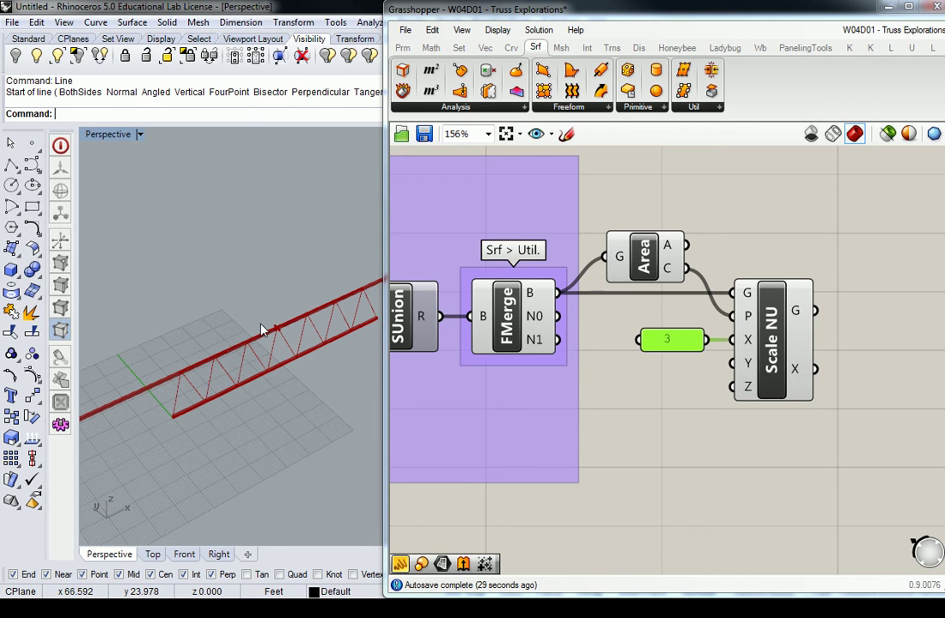
{"action": "mouse_move", "coordinate": [746, 318]}
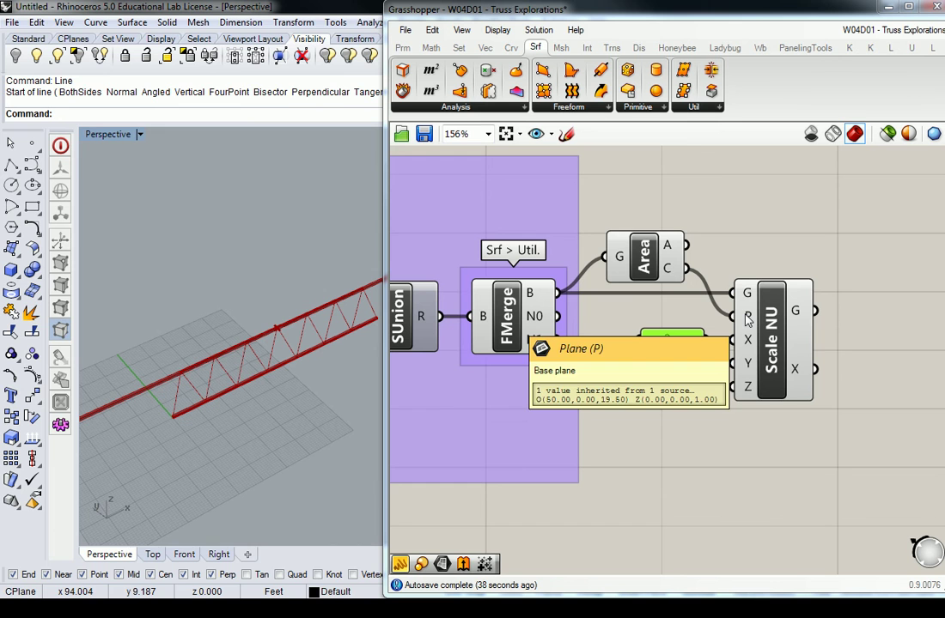
{"action": "left_click", "coordinate": [303, 329]}
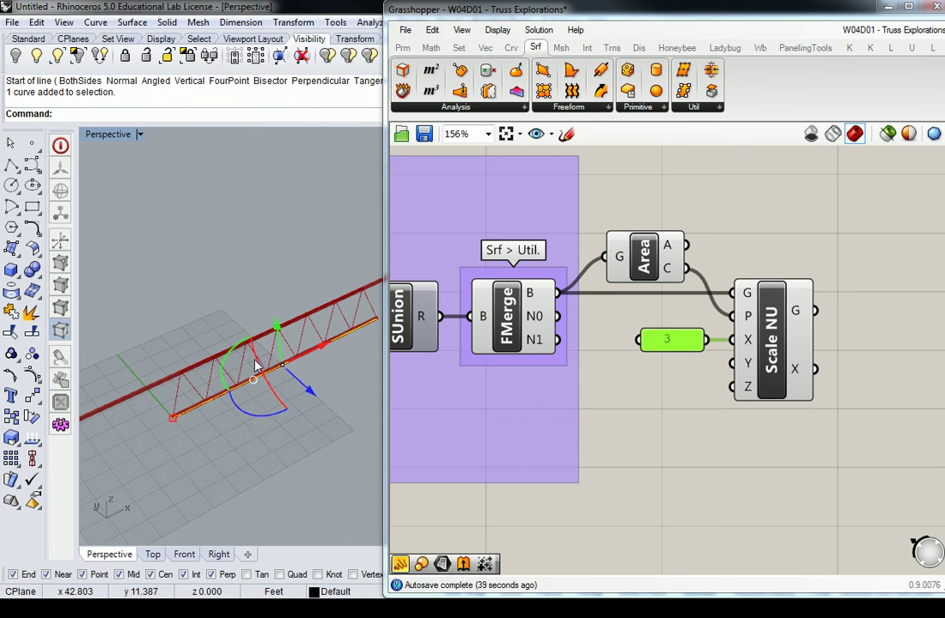
{"action": "left_click_drag", "start_coordinate": [223, 375], "coordinate": [193, 325]}
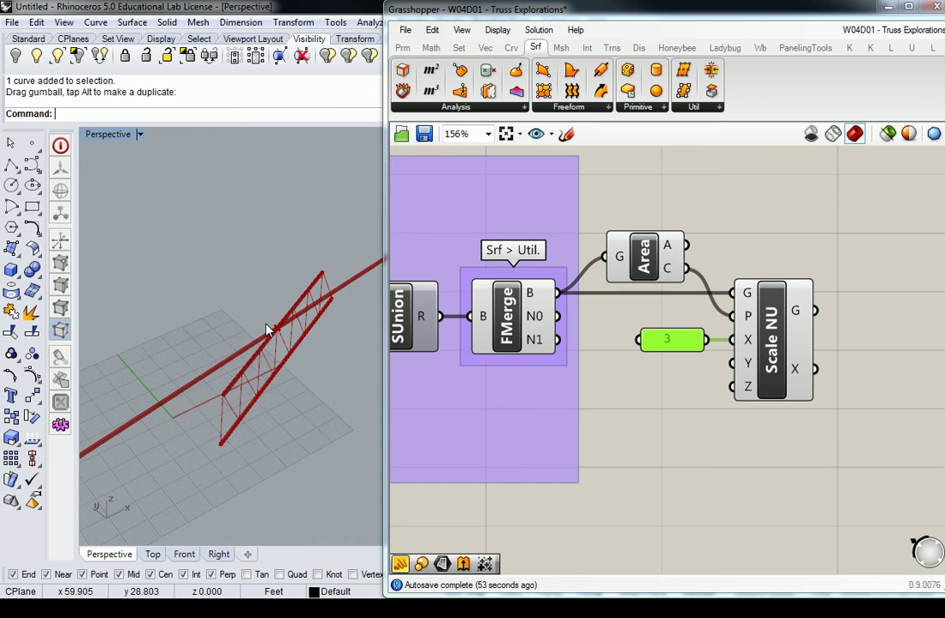
{"action": "key", "text": "ctrl+z"}
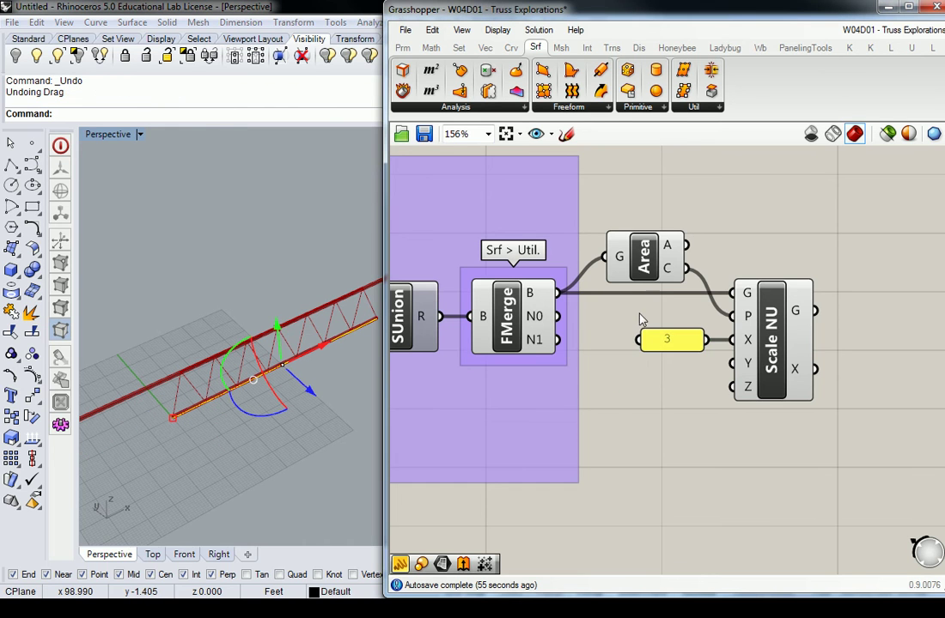
Step: Delete the Area component and deselect the truss's base curve
{"action": "left_click", "coordinate": [651, 279]}
{"action": "key", "text": "Delete"}
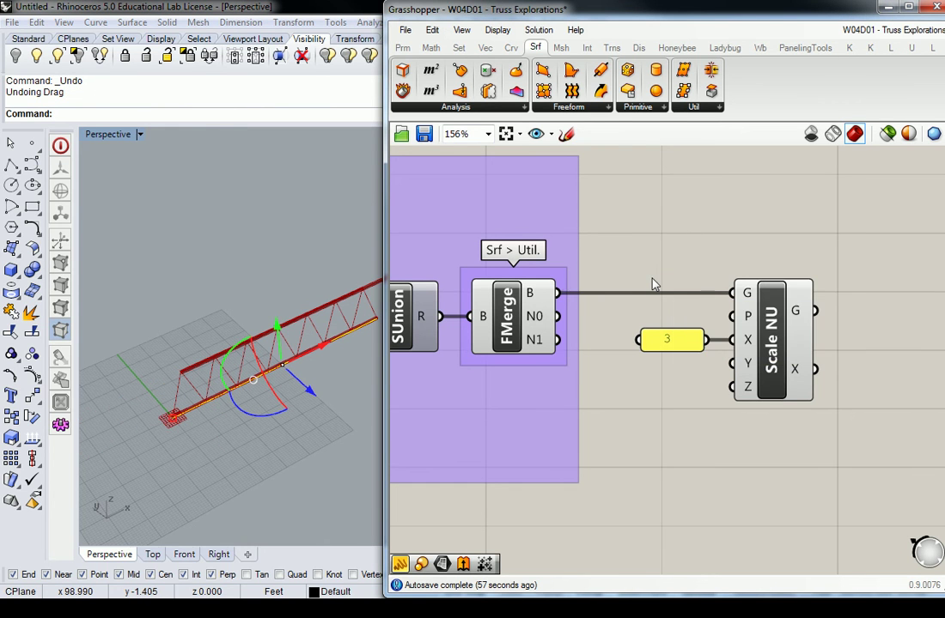
{"action": "right_click_drag", "start_coordinate": [305, 259], "coordinate": [287, 279], "text": "shift"}
{"action": "left_click", "coordinate": [749, 218]}
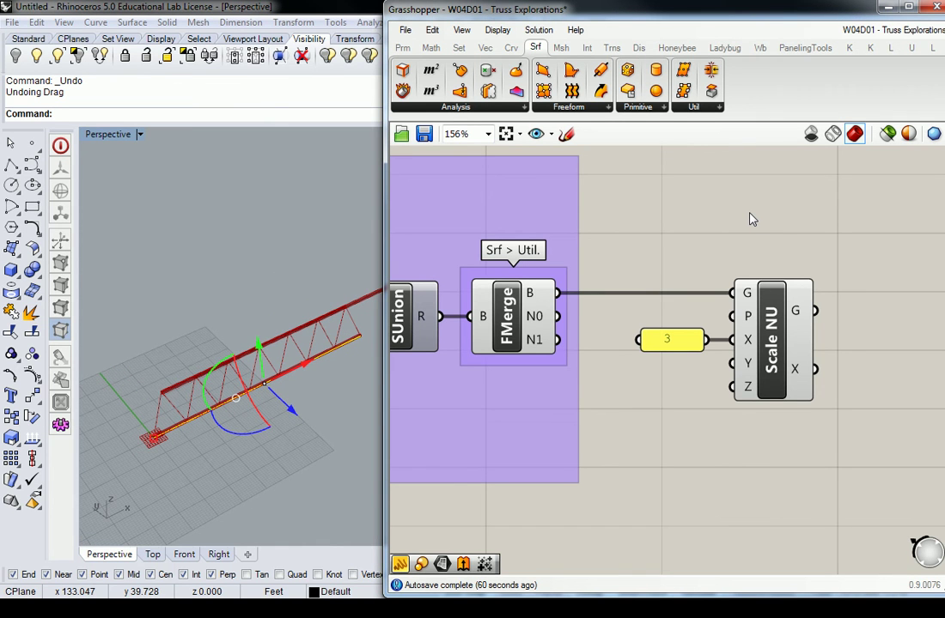
{"action": "left_click", "coordinate": [323, 255]}
Step: Add a Perp Frame component above the Scale NU component
{"action": "mouse_move", "coordinate": [510, 55]}
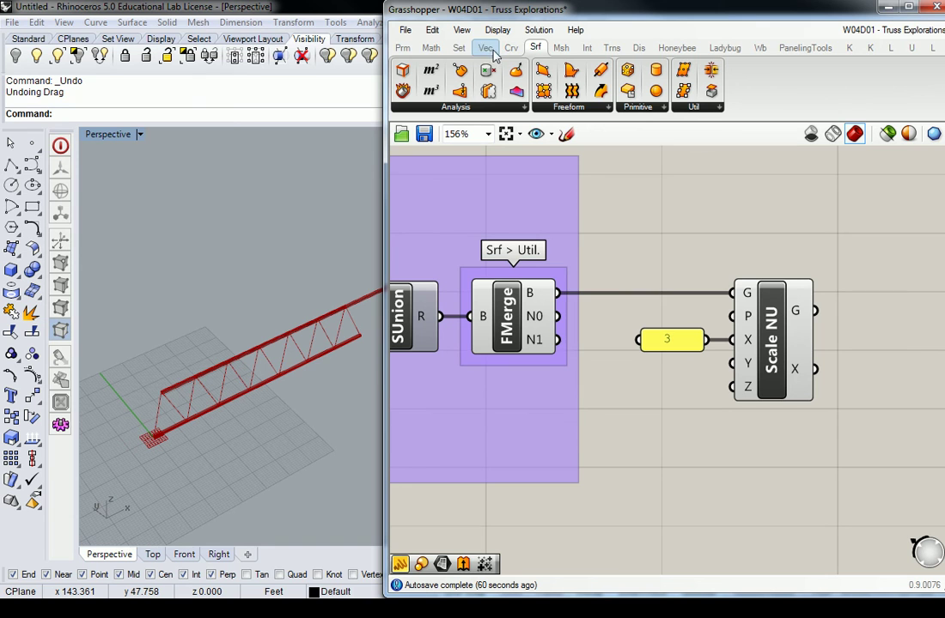
{"action": "left_click", "coordinate": [485, 48]}
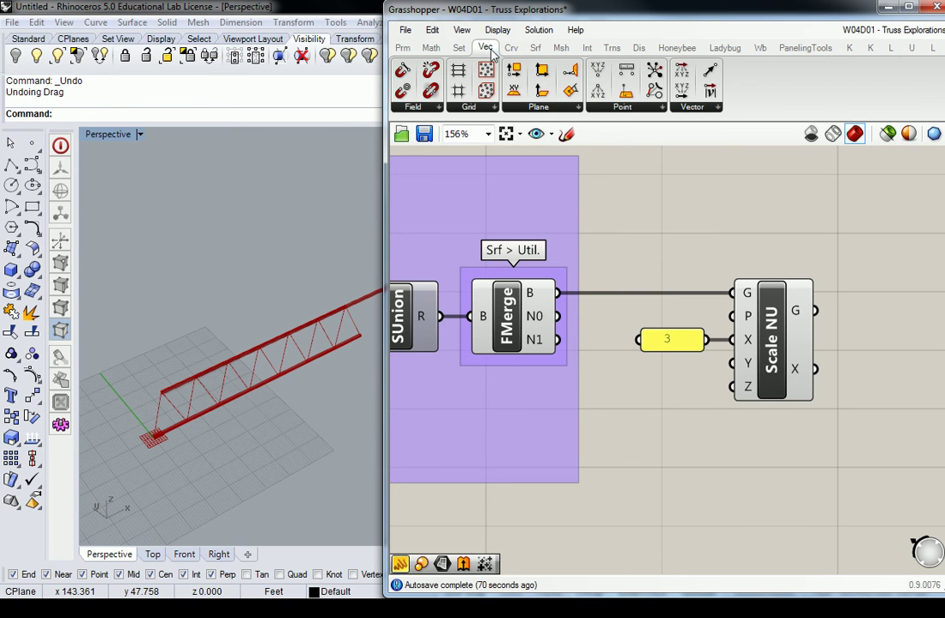
{"action": "left_click", "coordinate": [556, 108]}
{"action": "left_click", "coordinate": [512, 49]}
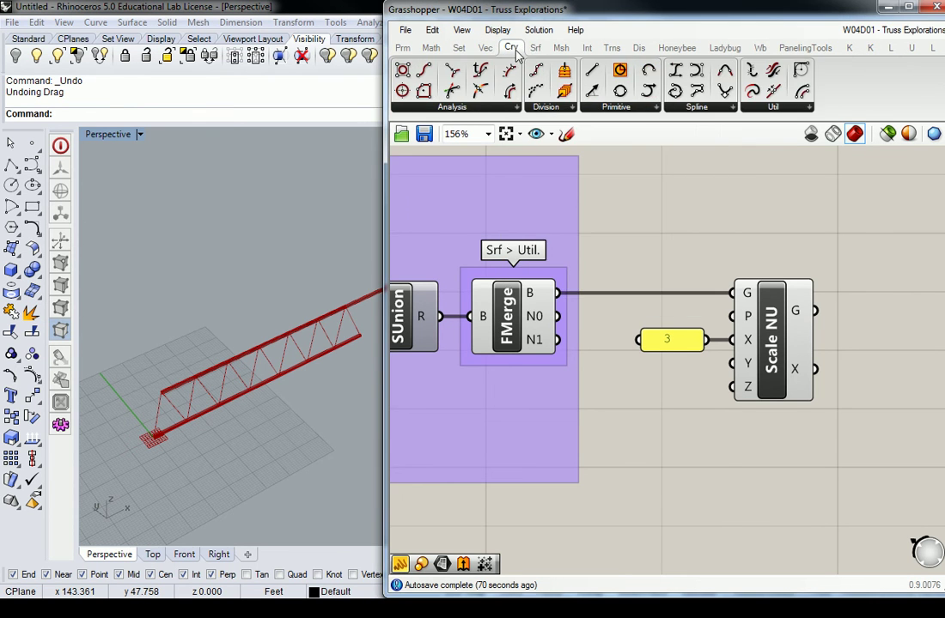
{"action": "left_click", "coordinate": [513, 107]}
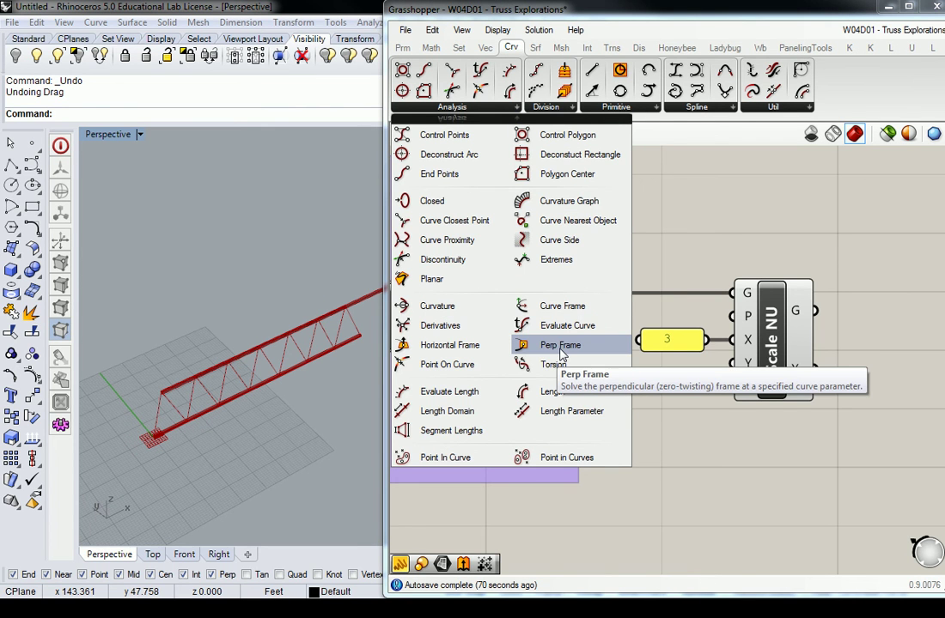
{"action": "left_click_drag", "start_coordinate": [562, 353], "coordinate": [657, 301]}
{"action": "left_click_drag", "start_coordinate": [654, 341], "coordinate": [653, 285]}
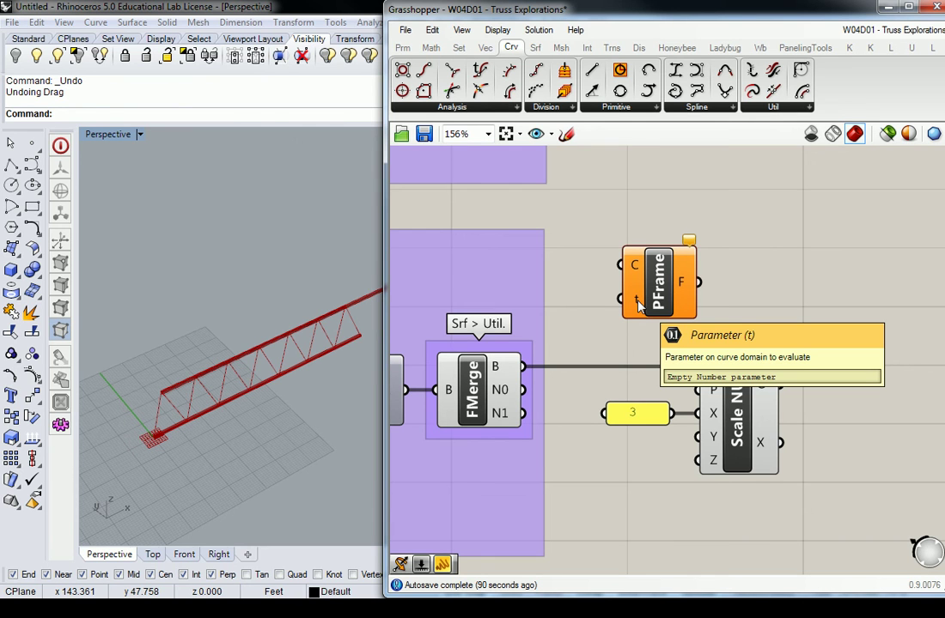
{"action": "left_click_drag", "start_coordinate": [656, 282], "coordinate": [646, 285]}
{"action": "left_click", "coordinate": [579, 312]}
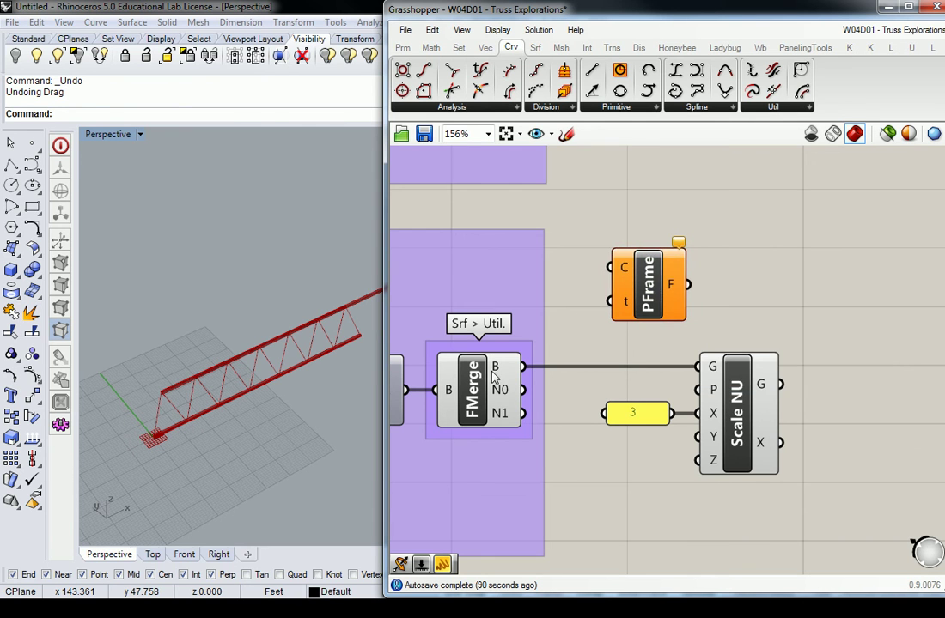
Step: Trace the top beam definition upstream to locate the curve parameter that drives it
{"action": "left_click", "coordinate": [510, 381]}
{"action": "right_click_drag", "start_coordinate": [563, 342], "coordinate": [626, 301]}
{"action": "left_click", "coordinate": [649, 299]}
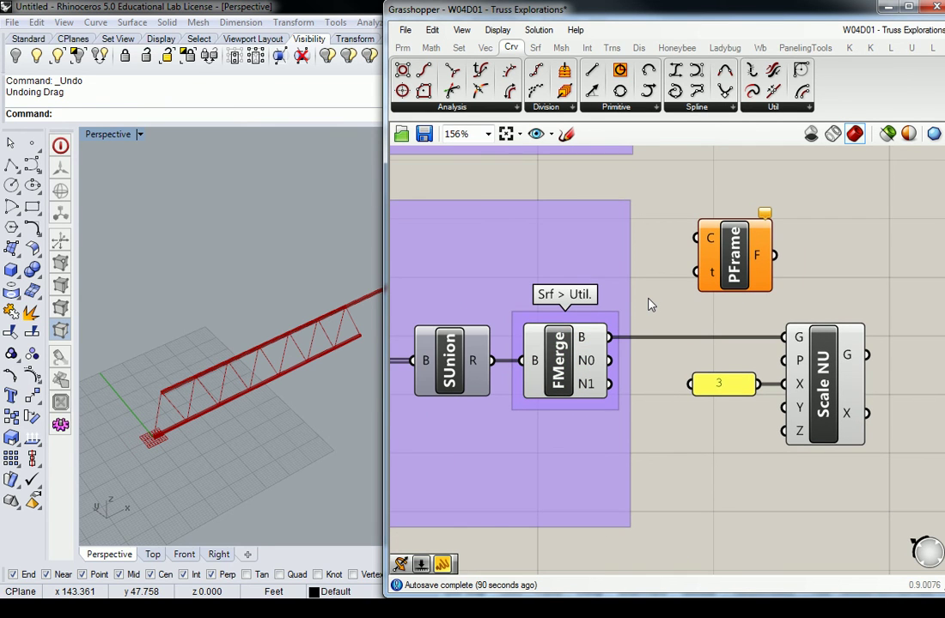
{"action": "scroll", "coordinate": [648, 303], "scroll_direction": "down", "scroll_amount": 4}
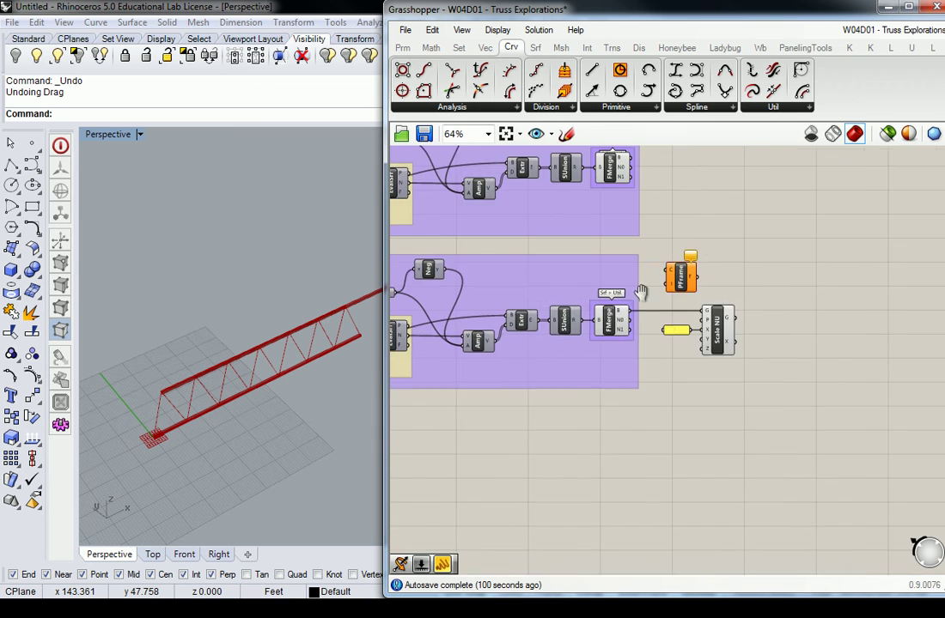
{"action": "right_click_drag", "start_coordinate": [640, 297], "coordinate": [737, 294]}
{"action": "scroll", "coordinate": [581, 263], "scroll_direction": "up", "scroll_amount": 1}
{"action": "right_click_drag", "start_coordinate": [581, 262], "coordinate": [717, 249]}
{"action": "scroll", "coordinate": [716, 249], "scroll_direction": "down", "scroll_amount": 2}
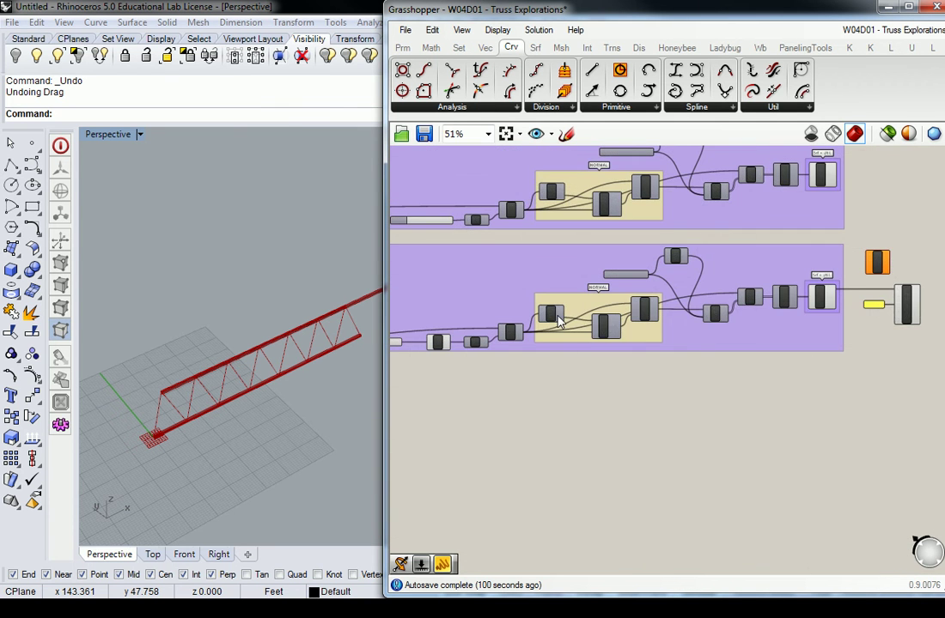
{"action": "scroll", "coordinate": [642, 305], "scroll_direction": "up", "scroll_amount": 2}
{"action": "scroll", "coordinate": [643, 305], "scroll_direction": "down", "scroll_amount": 1}
{"action": "scroll", "coordinate": [642, 305], "scroll_direction": "down", "scroll_amount": 2}
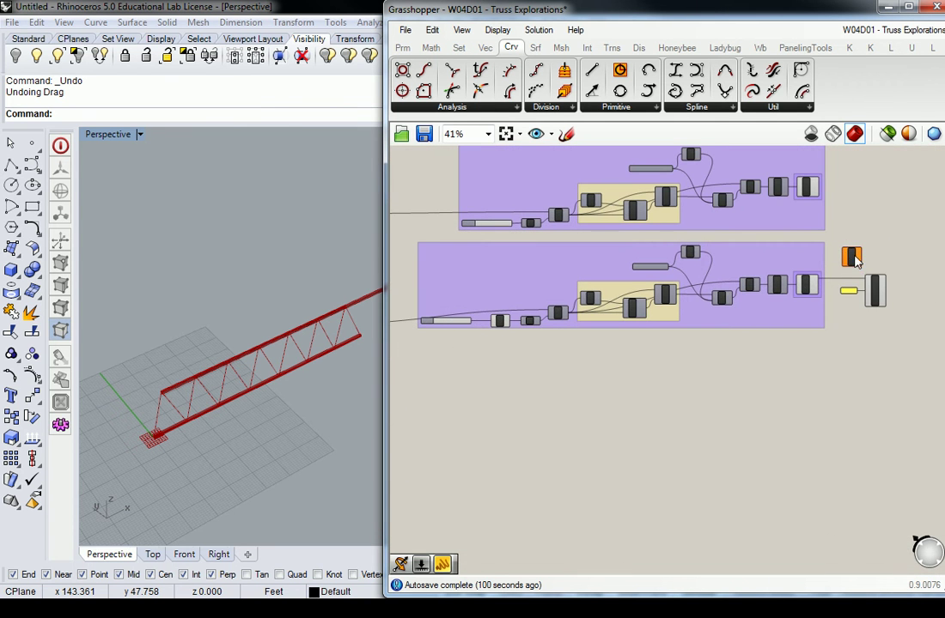
{"action": "left_click", "coordinate": [847, 249]}
{"action": "scroll", "coordinate": [739, 257], "scroll_direction": "up", "scroll_amount": 4}
{"action": "right_click_drag", "start_coordinate": [633, 223], "coordinate": [502, 264]}
{"action": "left_click", "coordinate": [460, 315]}
{"action": "left_click", "coordinate": [563, 476]}
{"action": "scroll", "coordinate": [560, 472], "scroll_direction": "down", "scroll_amount": 4}
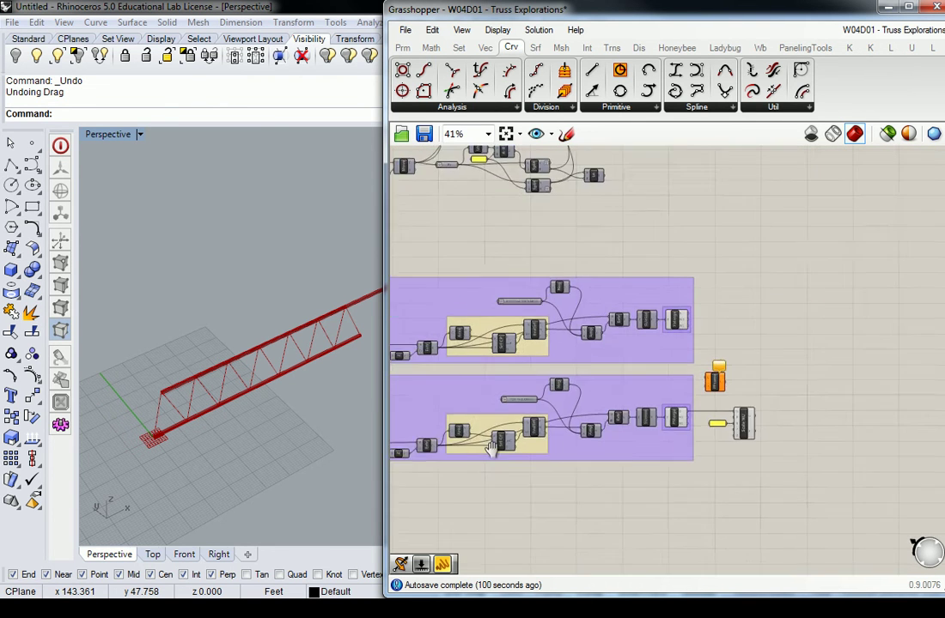
Step: Duplicate the TOP CRV parameter and connect the original TOP CRV to the copy
{"action": "right_click_drag", "start_coordinate": [478, 459], "coordinate": [656, 391]}
{"action": "left_click_drag", "start_coordinate": [872, 327], "coordinate": [514, 427]}
{"action": "right_click_drag", "start_coordinate": [447, 408], "coordinate": [651, 343]}
{"action": "scroll", "coordinate": [591, 332], "scroll_direction": "up", "scroll_amount": 3}
{"action": "left_click_drag", "start_coordinate": [542, 331], "coordinate": [840, 378]}
{"action": "key", "text": "ctrl+z"}
{"action": "right_click_drag", "start_coordinate": [631, 353], "coordinate": [670, 341]}
{"action": "scroll", "coordinate": [566, 314], "scroll_direction": "up", "scroll_amount": 1}
{"action": "left_click", "coordinate": [565, 321]}
{"action": "key", "text": "ctrl+c"}
{"action": "key", "text": "ctrl+v"}
{"action": "left_click_drag", "start_coordinate": [576, 329], "coordinate": [651, 341]}
{"action": "left_click", "coordinate": [703, 354]}
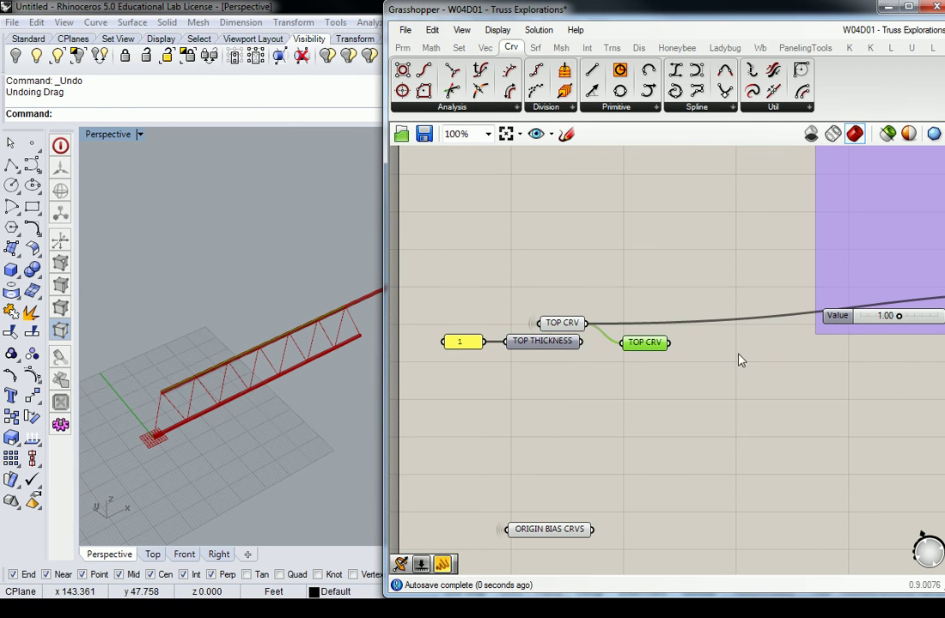
Step: Move the TOP CRV copy beside the PFrame component and connect it to the C input
{"action": "right_click_drag", "start_coordinate": [703, 354], "coordinate": [607, 371]}
{"action": "left_click_drag", "start_coordinate": [527, 353], "coordinate": [777, 387]}
{"action": "right_click_drag", "start_coordinate": [826, 390], "coordinate": [592, 405]}
{"action": "left_click_drag", "start_coordinate": [687, 367], "coordinate": [909, 342]}
{"action": "scroll", "coordinate": [564, 415], "scroll_direction": "down", "scroll_amount": 6}
{"action": "right_click_drag", "start_coordinate": [851, 343], "coordinate": [697, 317]}
{"action": "left_click", "coordinate": [756, 334]}
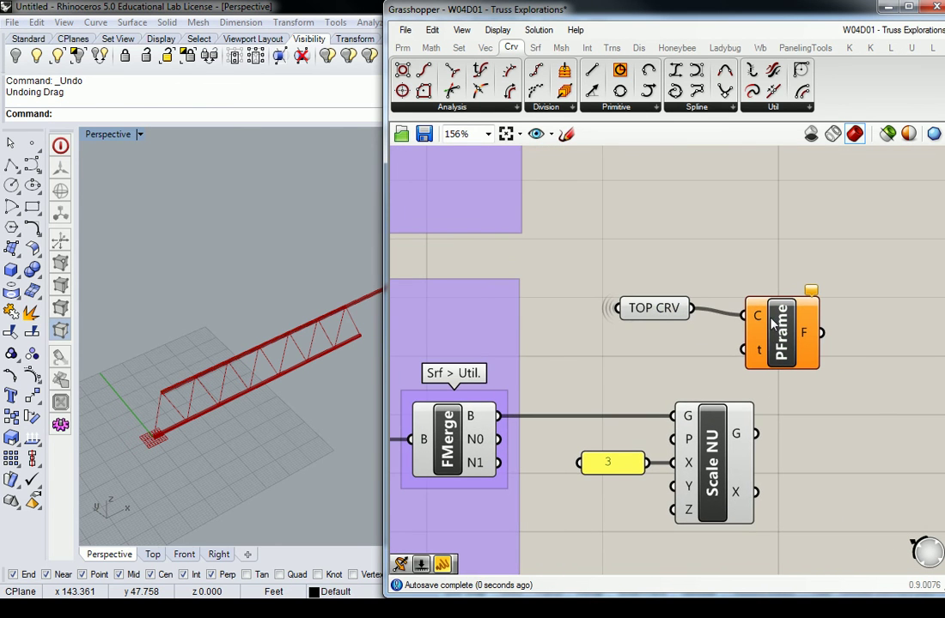
{"action": "left_click_drag", "start_coordinate": [693, 307], "coordinate": [743, 316]}
{"action": "left_click_drag", "start_coordinate": [773, 318], "coordinate": [747, 318]}
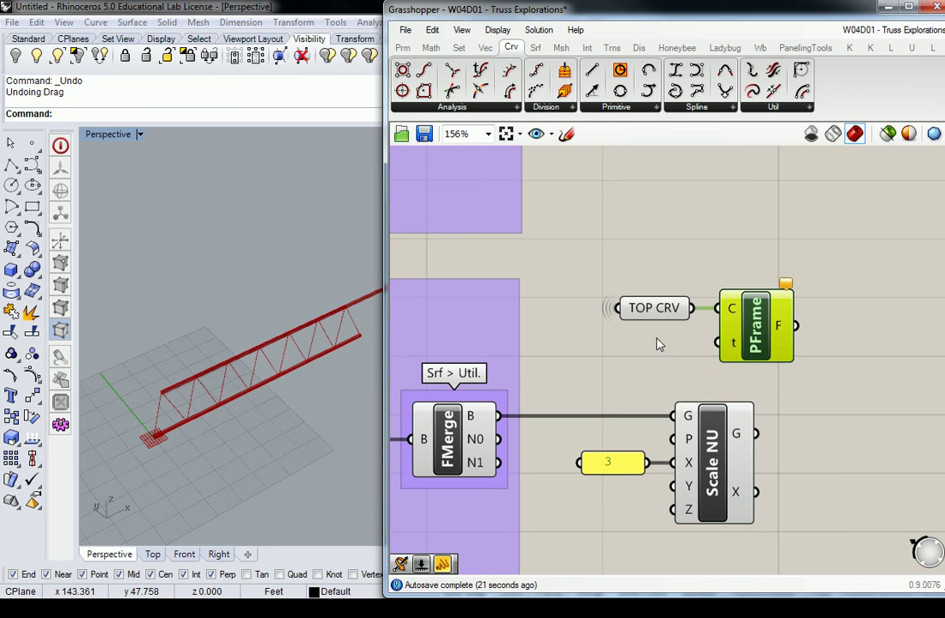
Step: Add a panel containing .5 below the TOP CRV copy and connect it to the PFrame component's t input
{"action": "left_click", "coordinate": [560, 290]}
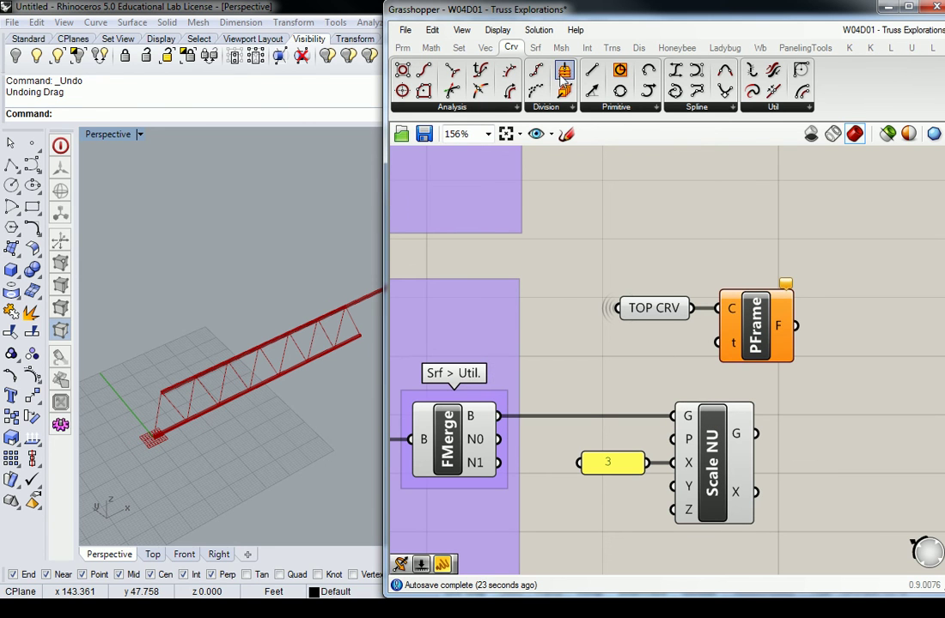
{"action": "left_click", "coordinate": [408, 49]}
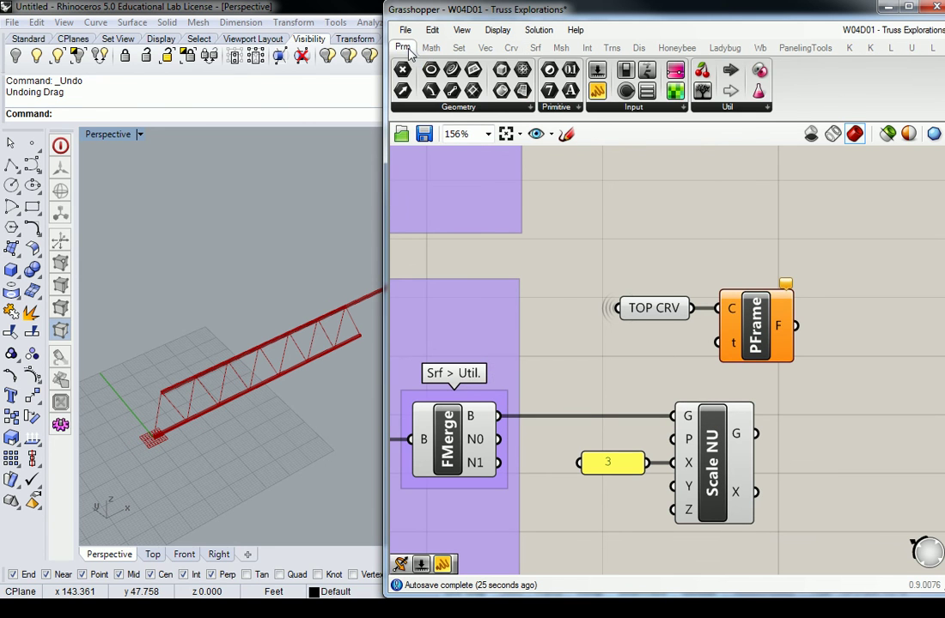
{"action": "left_click_drag", "start_coordinate": [604, 97], "coordinate": [620, 377]}
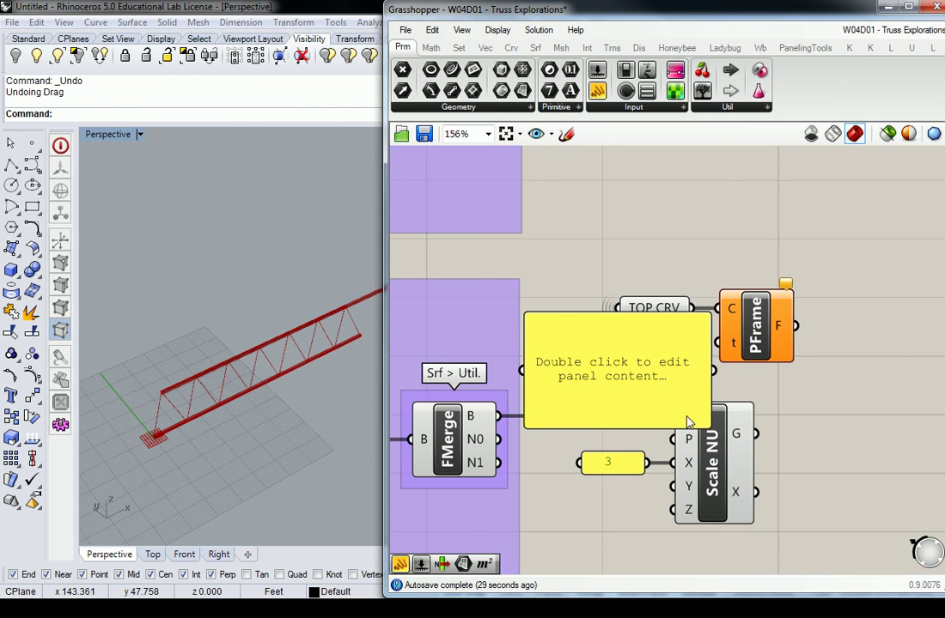
{"action": "left_click_drag", "start_coordinate": [709, 426], "coordinate": [586, 333]}
{"action": "double_click", "coordinate": [558, 324]}
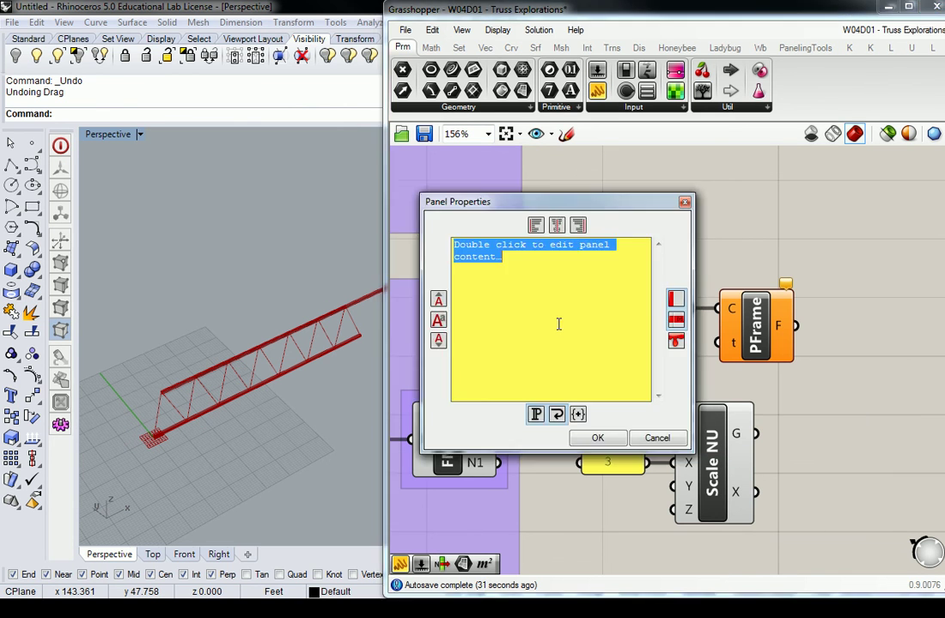
{"action": "type", "text": ".5"}
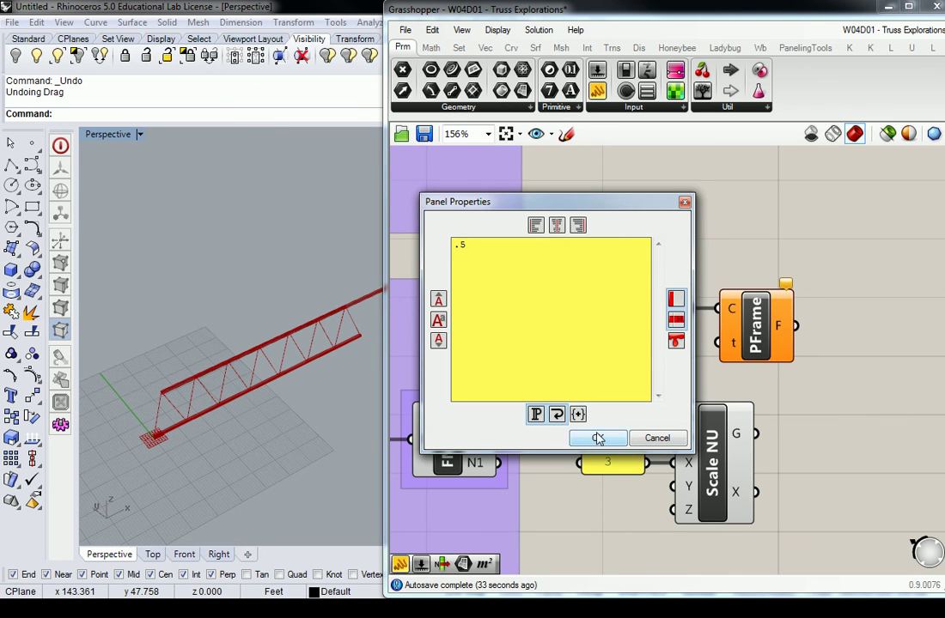
{"action": "left_click", "coordinate": [598, 438]}
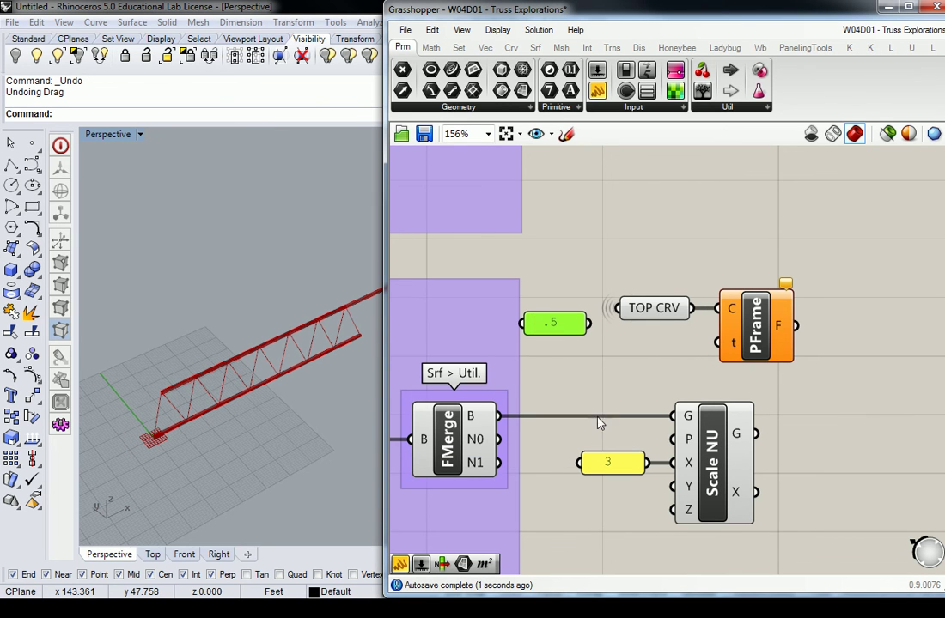
{"action": "left_click_drag", "start_coordinate": [559, 326], "coordinate": [721, 343]}
{"action": "left_click_drag", "start_coordinate": [634, 365], "coordinate": [667, 352]}
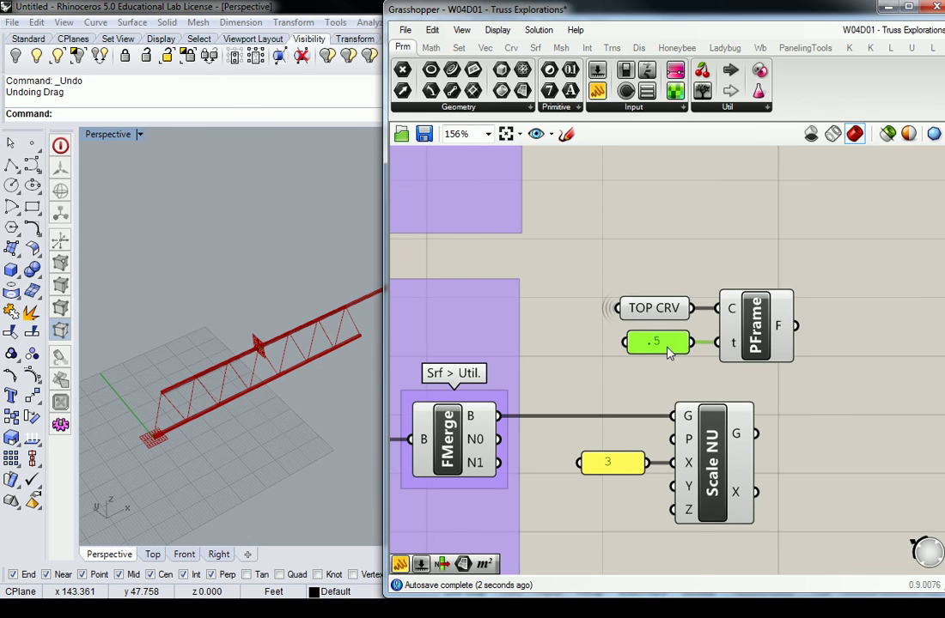
Step: Examine how the perpendicular frame's axes are oriented relative to the top beam in the Rhino viewport
{"action": "left_click", "coordinate": [756, 326]}
{"action": "right_click_drag", "start_coordinate": [250, 316], "coordinate": [321, 355]}
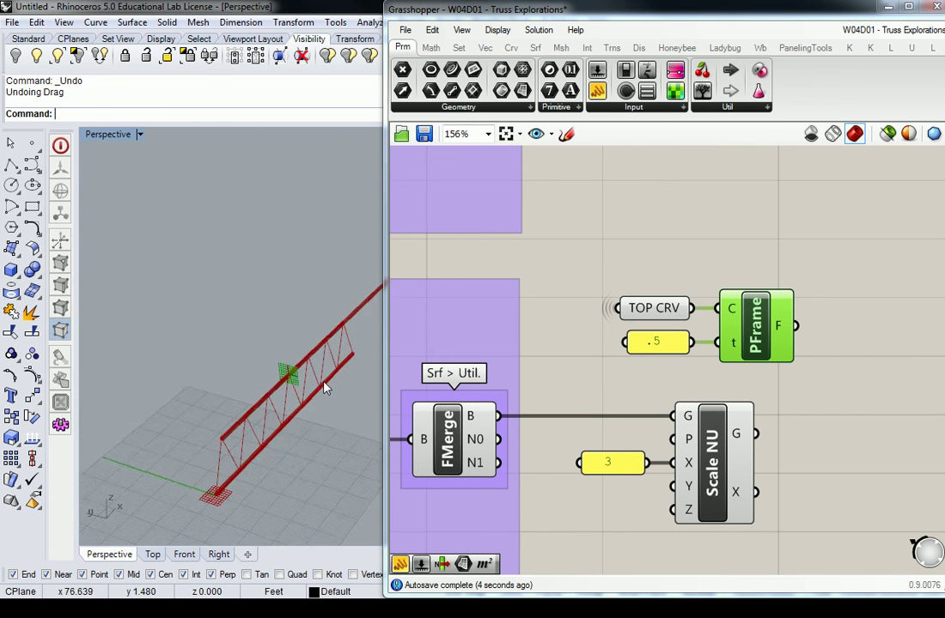
{"action": "scroll", "coordinate": [243, 351], "scroll_direction": "up", "scroll_amount": 12}
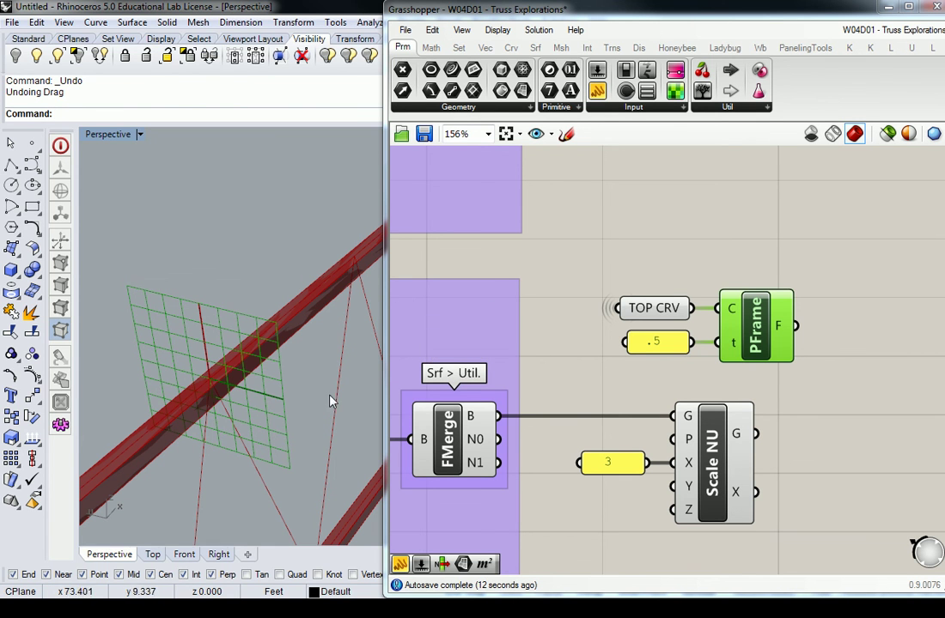
{"action": "right_click_drag", "start_coordinate": [274, 475], "coordinate": [306, 399]}
{"action": "right_click_drag", "start_coordinate": [281, 254], "coordinate": [252, 302]}
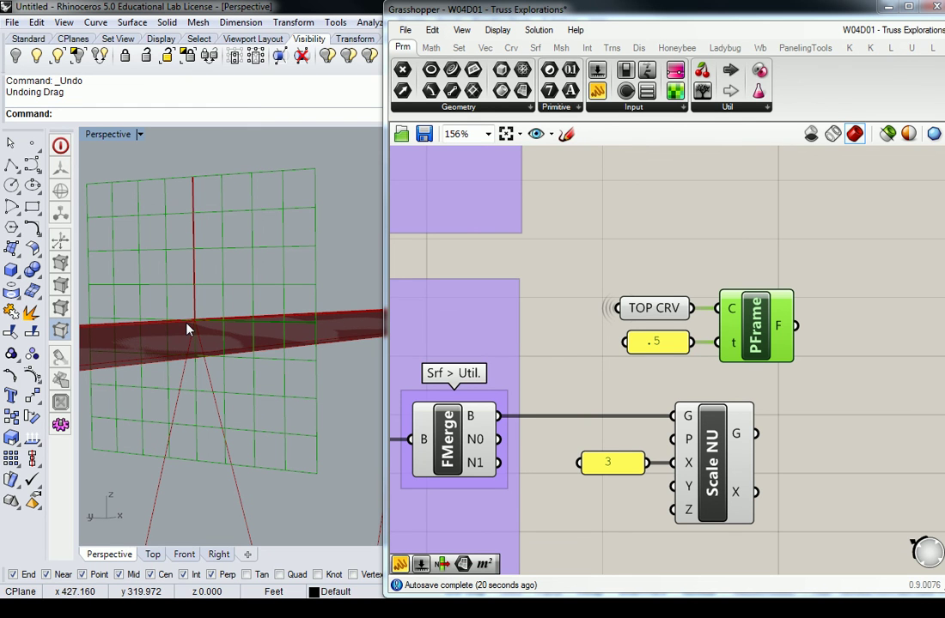
{"action": "left_click", "coordinate": [706, 265]}
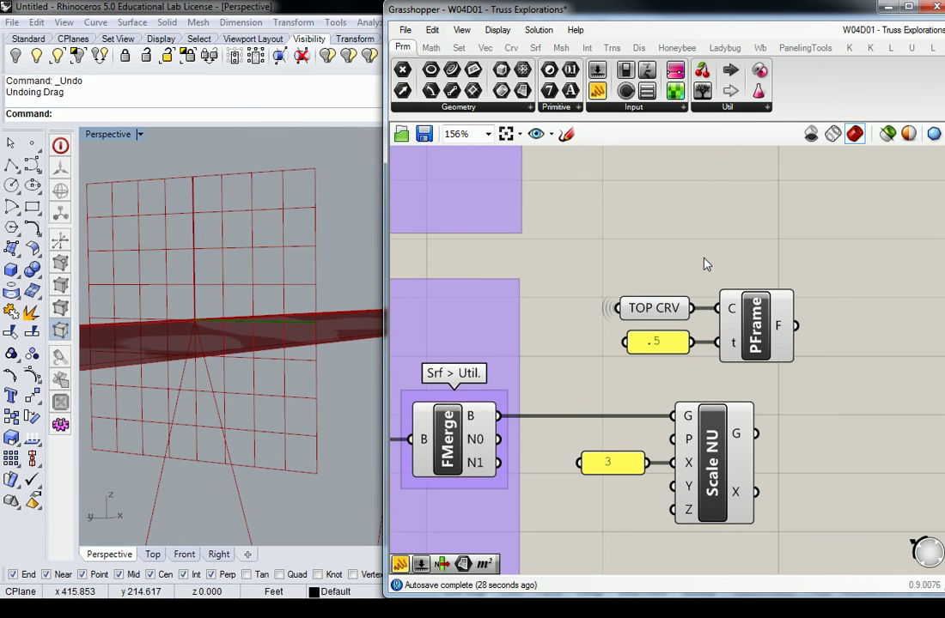
Step: Shift the Scale NU component and its 3 panel together farther away from the FMerge component
{"action": "scroll", "coordinate": [706, 265], "scroll_direction": "down", "scroll_amount": 4}
{"action": "left_click_drag", "start_coordinate": [754, 371], "coordinate": [601, 392]}
{"action": "left_click_drag", "start_coordinate": [658, 378], "coordinate": [717, 381]}
{"action": "left_click", "coordinate": [597, 324]}
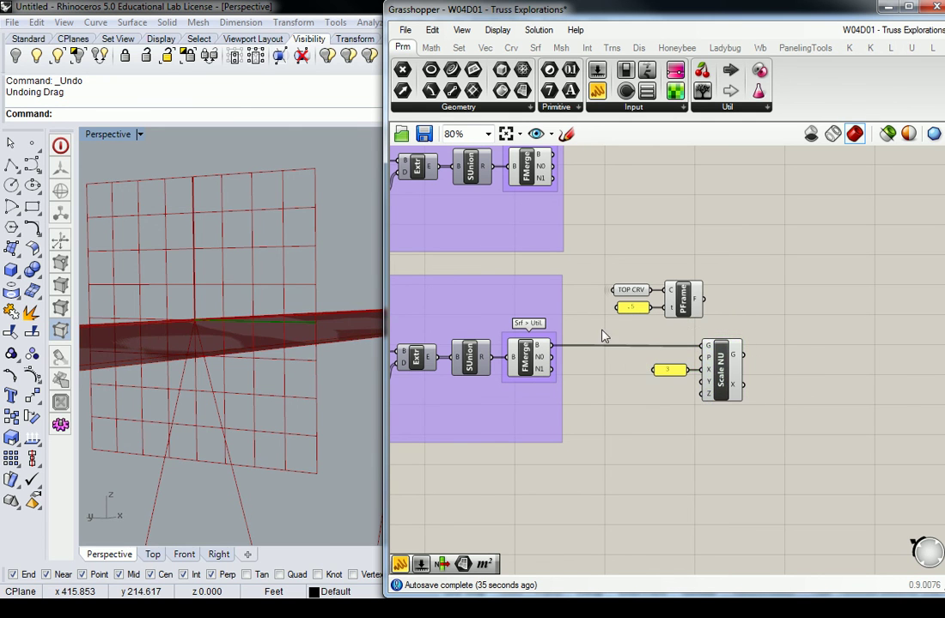
Step: Move the PFrame component with its TOP CRV and .5 inputs upstream of Scale NU and connect its F output to Scale NU's P input
{"action": "scroll", "coordinate": [694, 361], "scroll_direction": "up", "scroll_amount": 3}
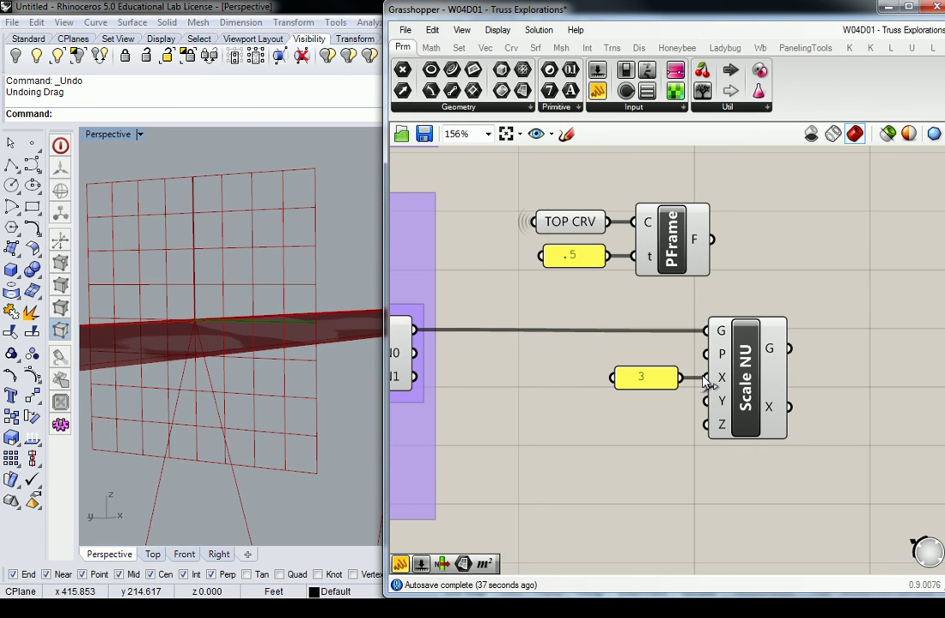
{"action": "mouse_move", "coordinate": [726, 378]}
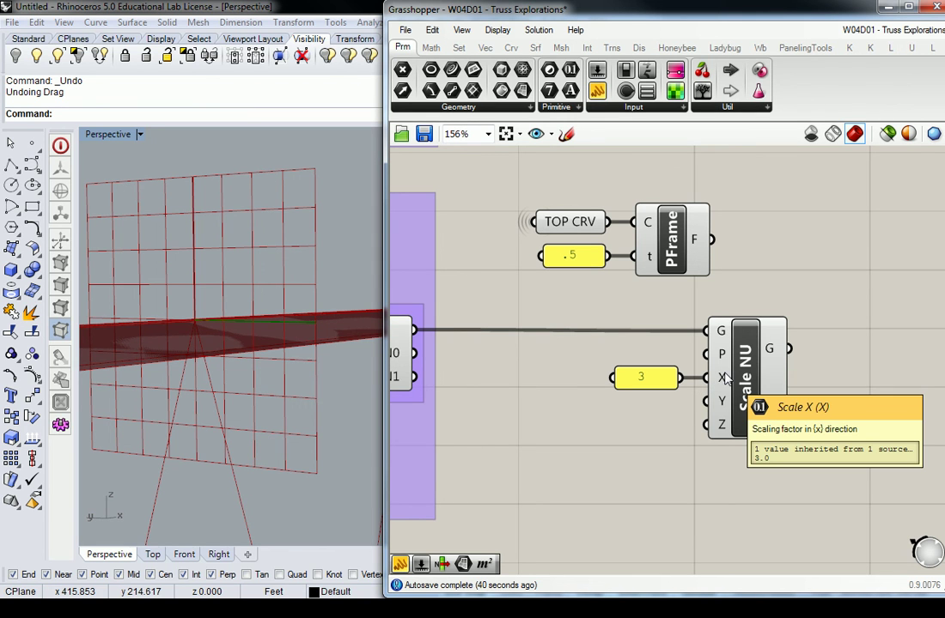
{"action": "left_click", "coordinate": [674, 240]}
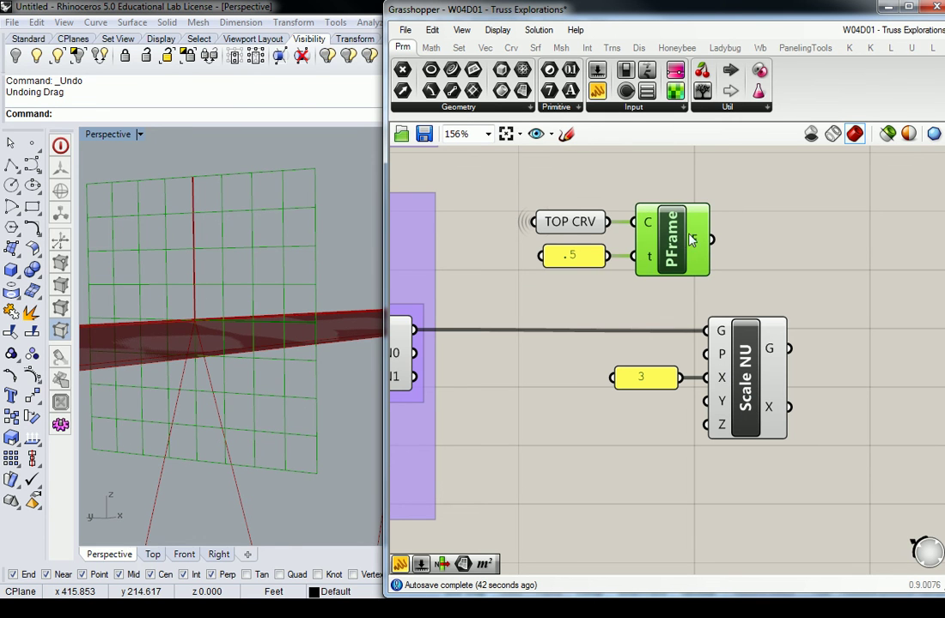
{"action": "left_click", "coordinate": [770, 200]}
{"action": "left_click_drag", "start_coordinate": [773, 182], "coordinate": [517, 275]}
{"action": "left_click_drag", "start_coordinate": [688, 241], "coordinate": [614, 271]}
{"action": "left_click", "coordinate": [703, 243]}
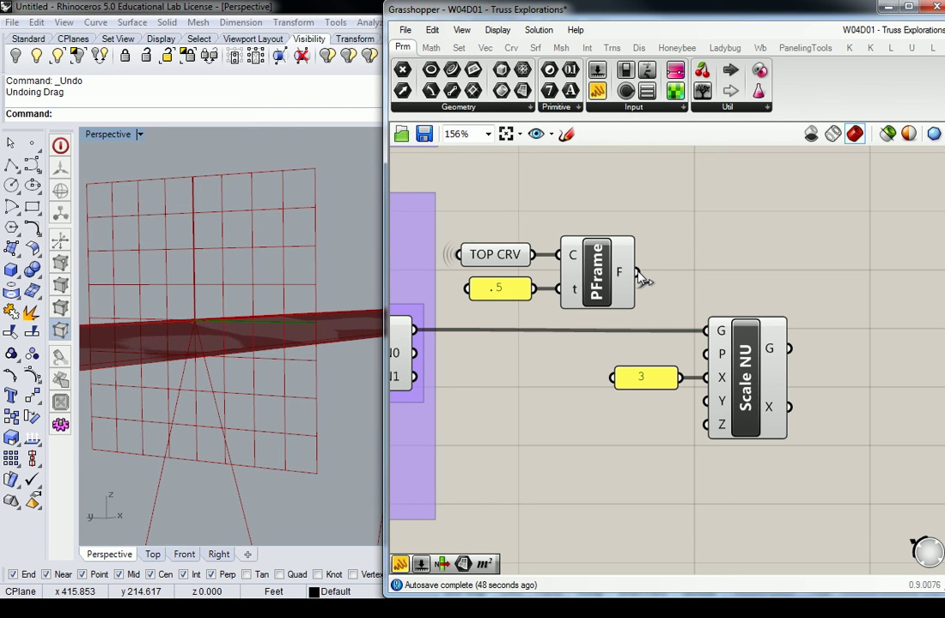
{"action": "left_click_drag", "start_coordinate": [637, 273], "coordinate": [706, 354]}
Step: Rewire the 3 panel from Scale NU's X input to its Z input so the top beam scales along its length
{"action": "right_click_drag", "start_coordinate": [266, 292], "coordinate": [142, 358]}
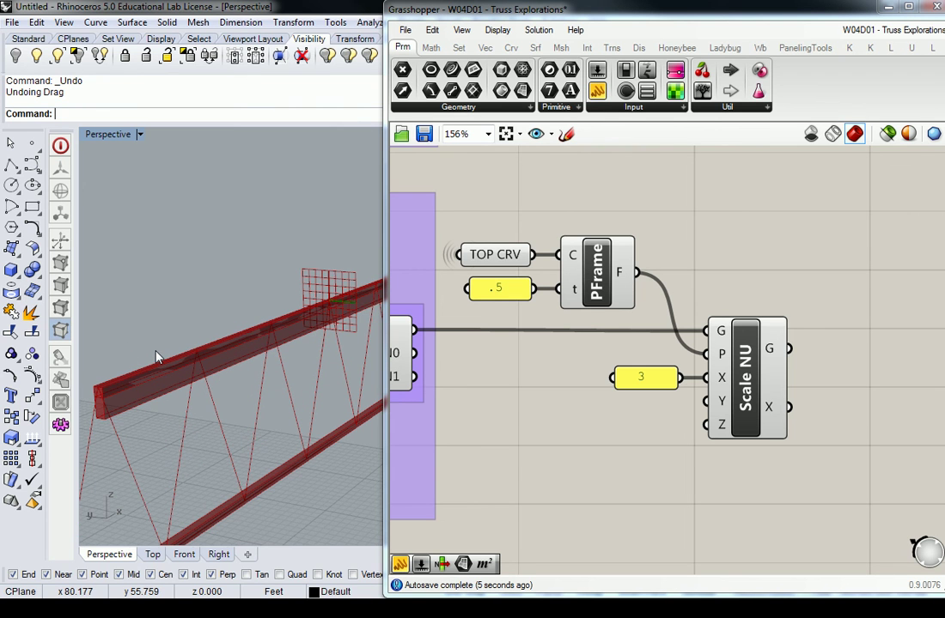
{"action": "scroll", "coordinate": [249, 305], "scroll_direction": "up", "scroll_amount": 4}
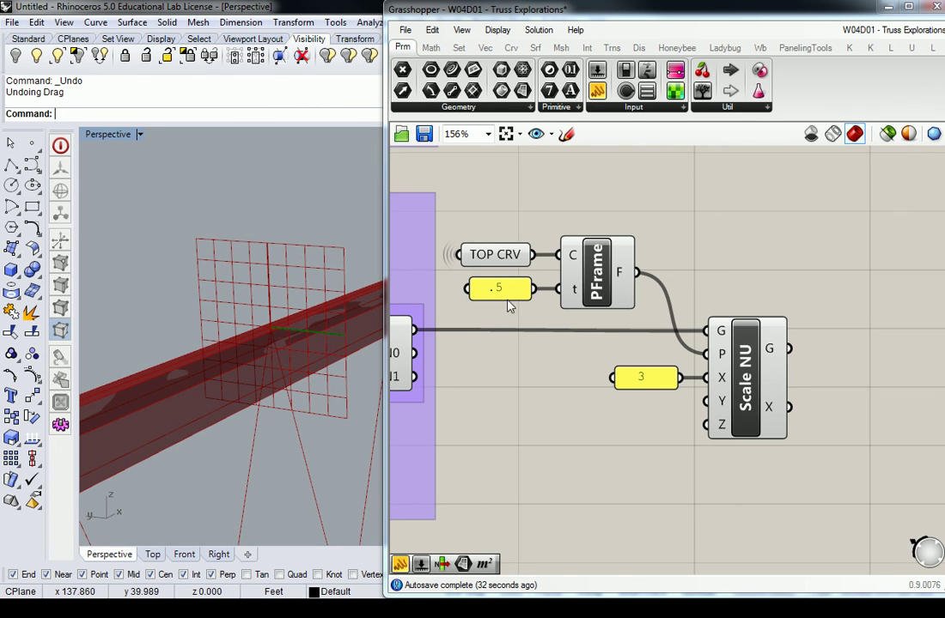
{"action": "left_click_drag", "start_coordinate": [660, 381], "coordinate": [706, 424]}
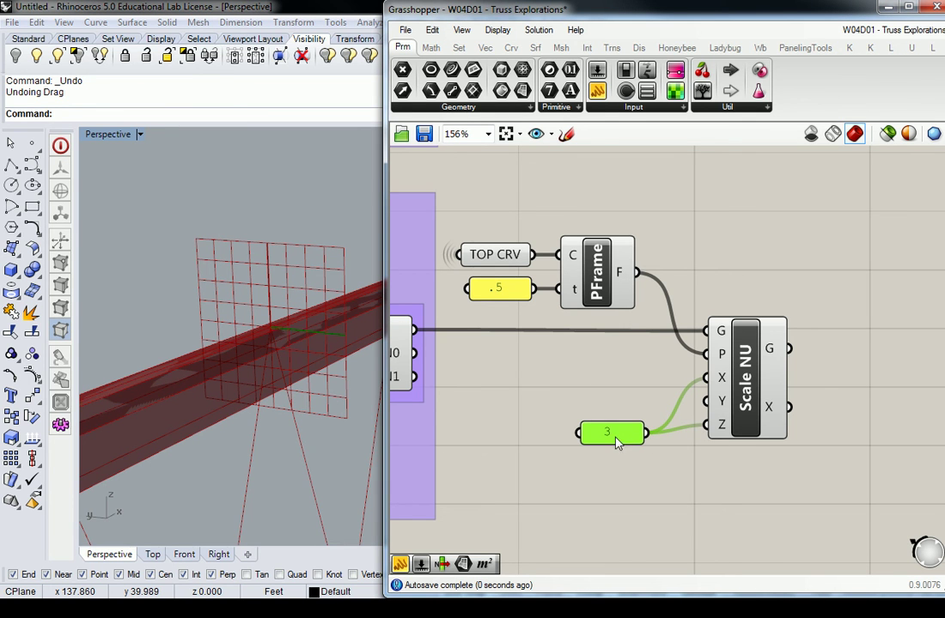
{"action": "left_click_drag", "start_coordinate": [630, 437], "coordinate": [633, 428]}
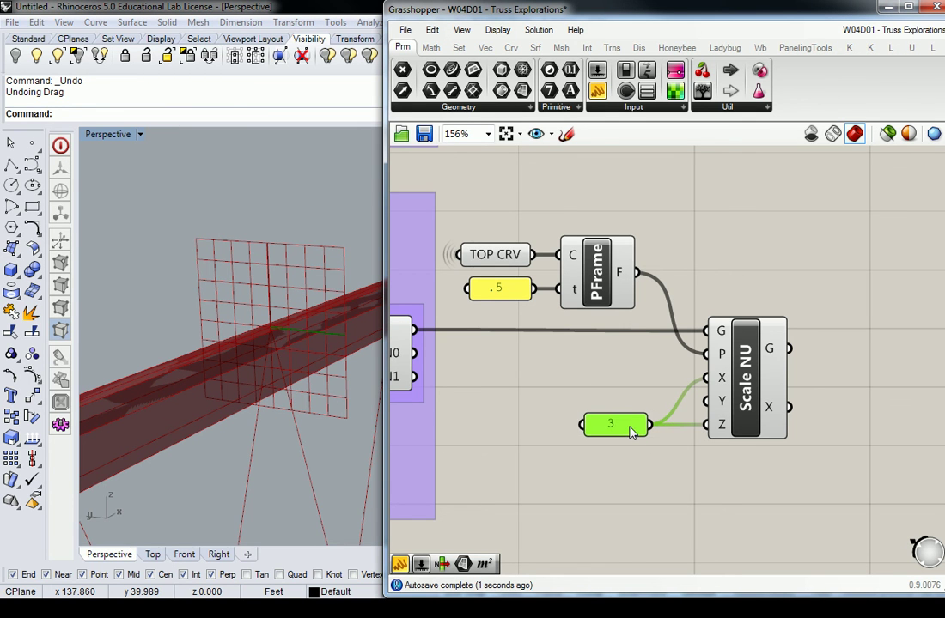
{"action": "right_click", "coordinate": [718, 378]}
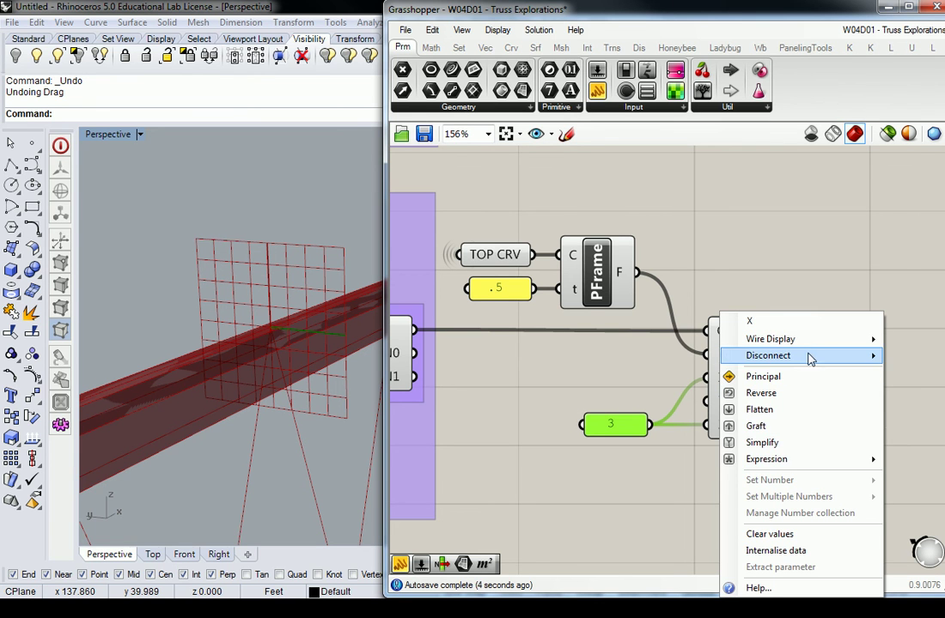
{"action": "mouse_move", "coordinate": [807, 355]}
{"action": "left_click", "coordinate": [653, 381]}
{"action": "scroll", "coordinate": [523, 318], "scroll_direction": "down", "scroll_amount": 2}
{"action": "right_click_drag", "start_coordinate": [308, 258], "coordinate": [290, 246]}
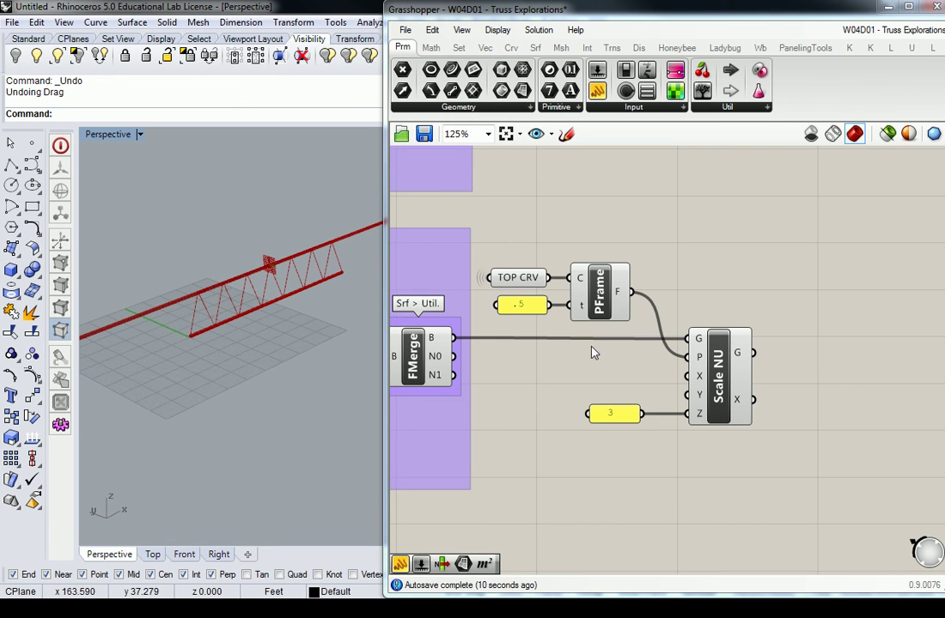
{"action": "right_click_drag", "start_coordinate": [278, 307], "coordinate": [306, 290]}
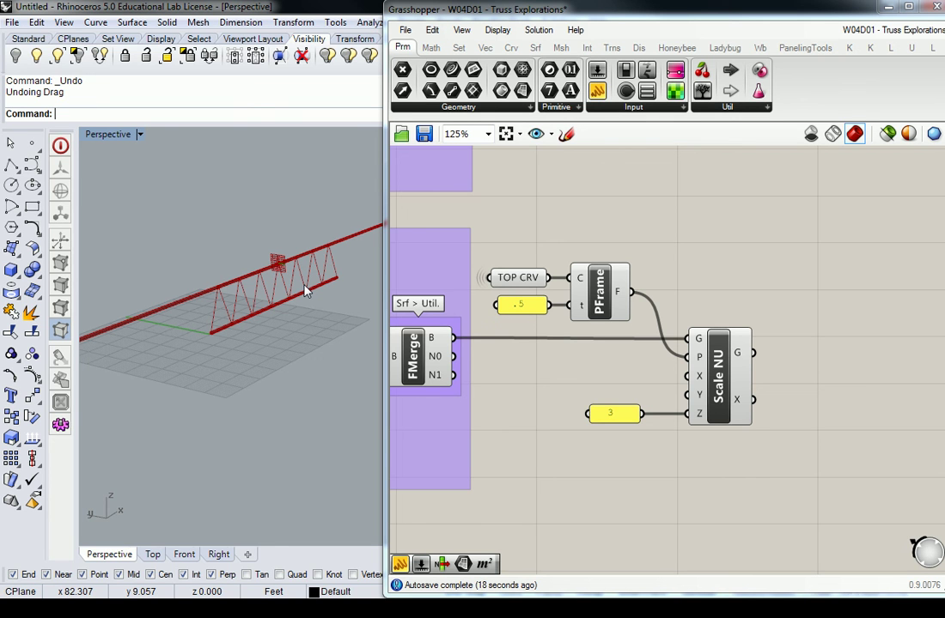
Step: Set the Z scale factor panel to 1.02 and inspect the extension at the end of the top beam
{"action": "double_click", "coordinate": [615, 415]}
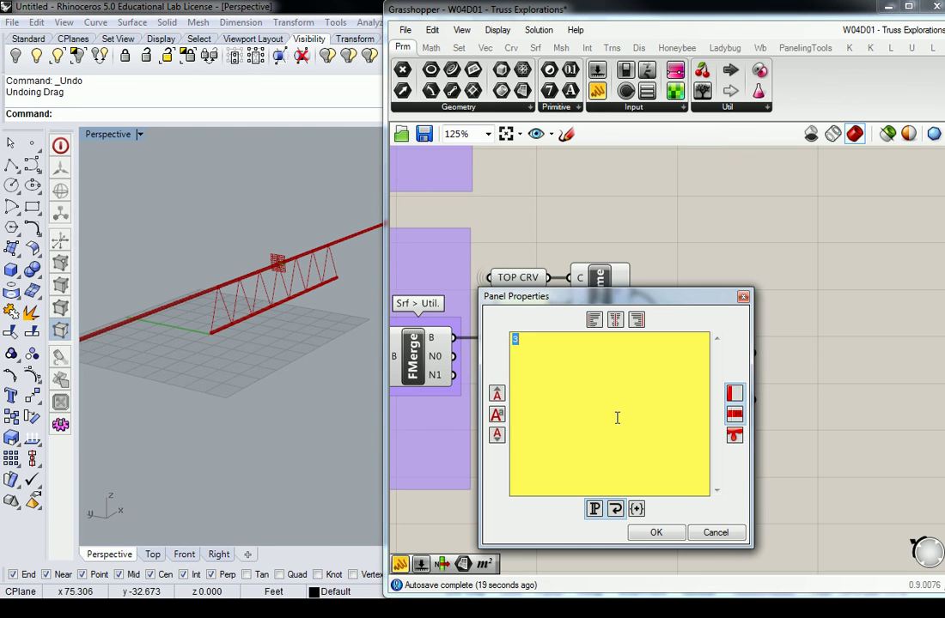
{"action": "type", "text": "1.02"}
{"action": "left_click", "coordinate": [656, 532]}
{"action": "right_click_drag", "start_coordinate": [276, 268], "coordinate": [173, 268]}
{"action": "scroll", "coordinate": [170, 265], "scroll_direction": "up", "scroll_amount": 10}
{"action": "right_click_drag", "start_coordinate": [246, 311], "coordinate": [212, 259]}
{"action": "scroll", "coordinate": [169, 215], "scroll_direction": "up", "scroll_amount": 6}
{"action": "right_click_drag", "start_coordinate": [173, 229], "coordinate": [178, 235]}
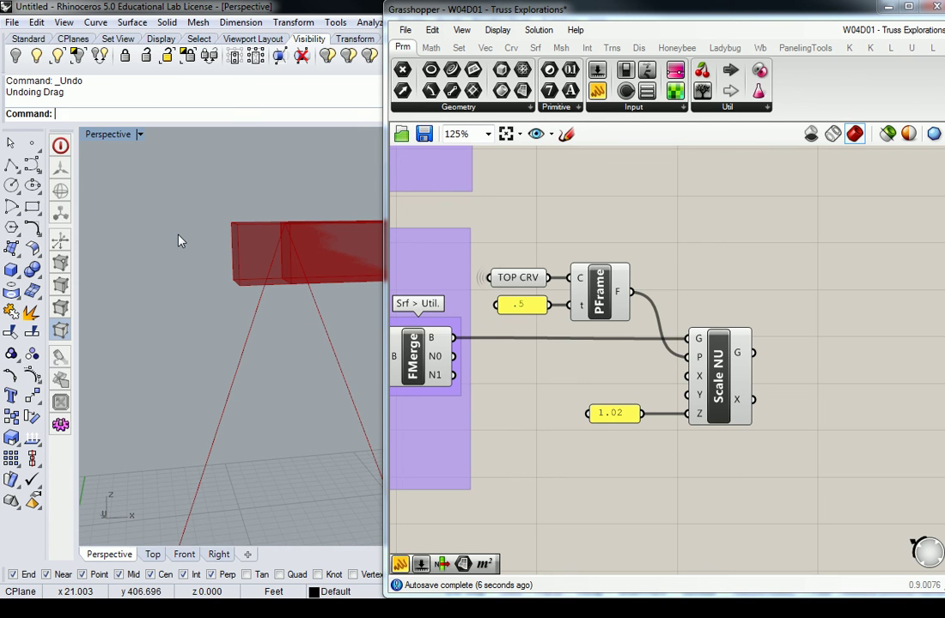